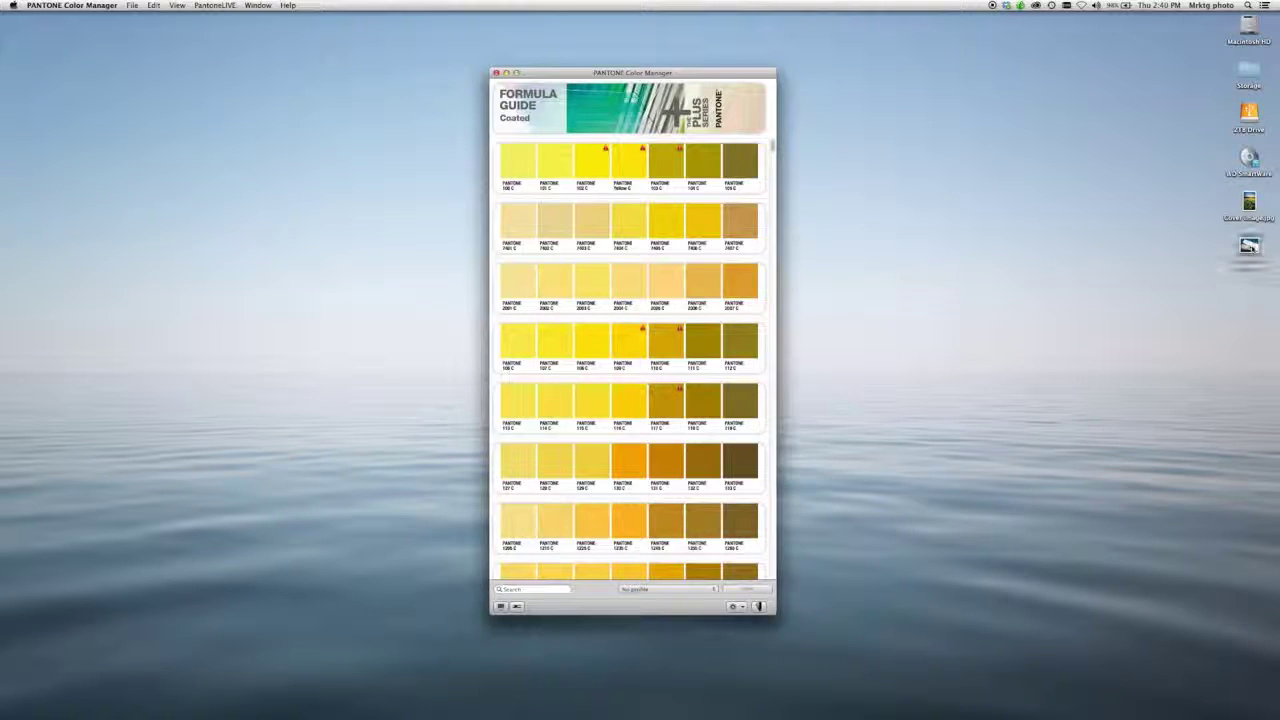
Step: Preview the registration code photo on the desktop, then close the preview
{"action": "left_click", "coordinate": [1249, 248]}
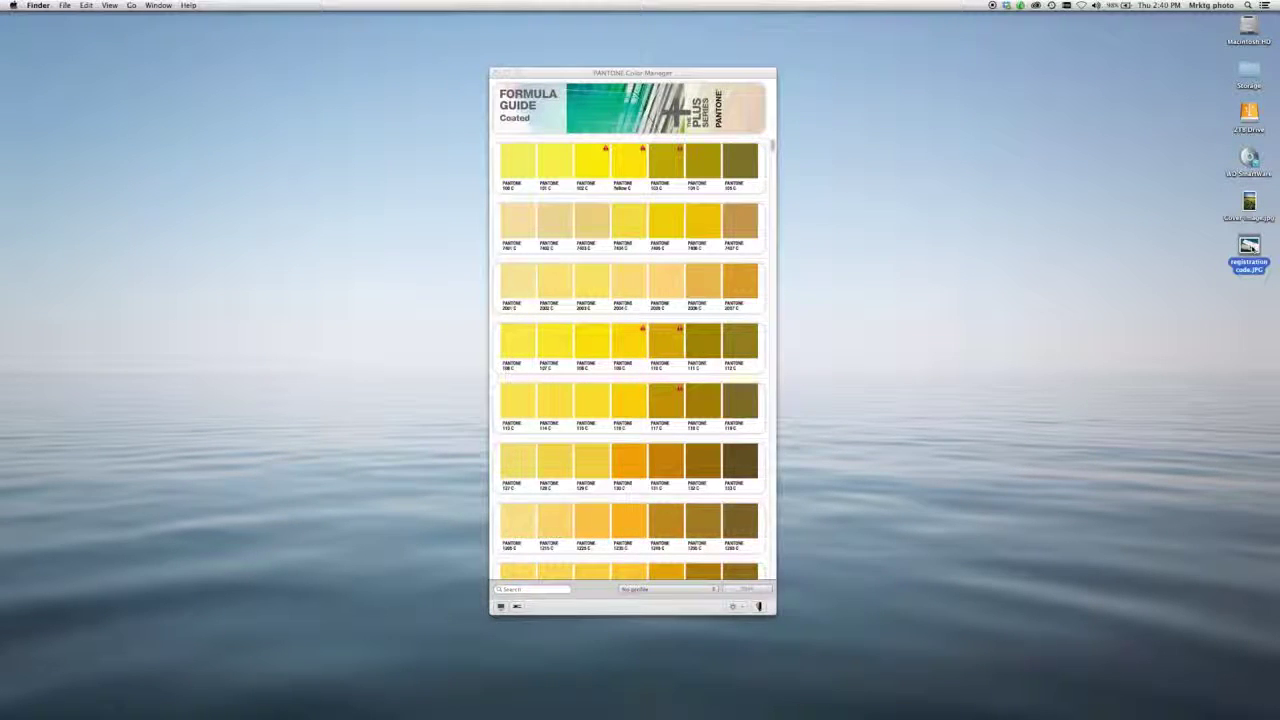
{"action": "key", "text": "space"}
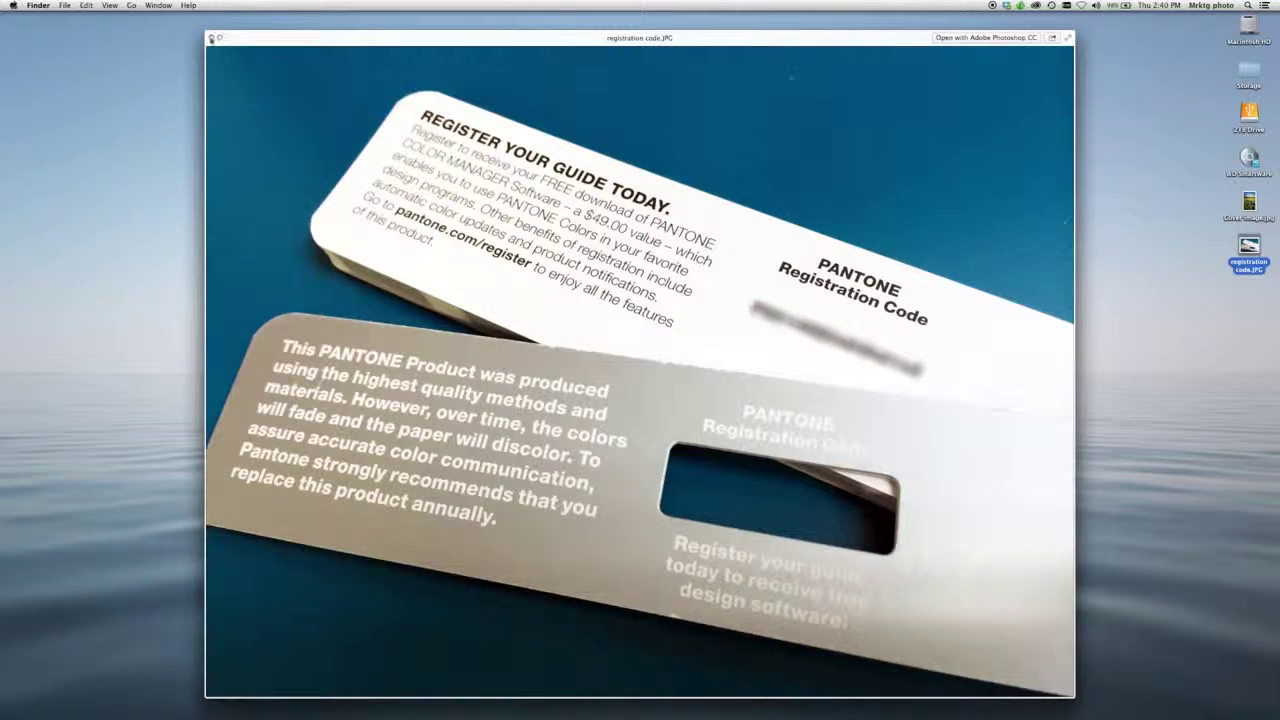
{"action": "left_click", "coordinate": [211, 38]}
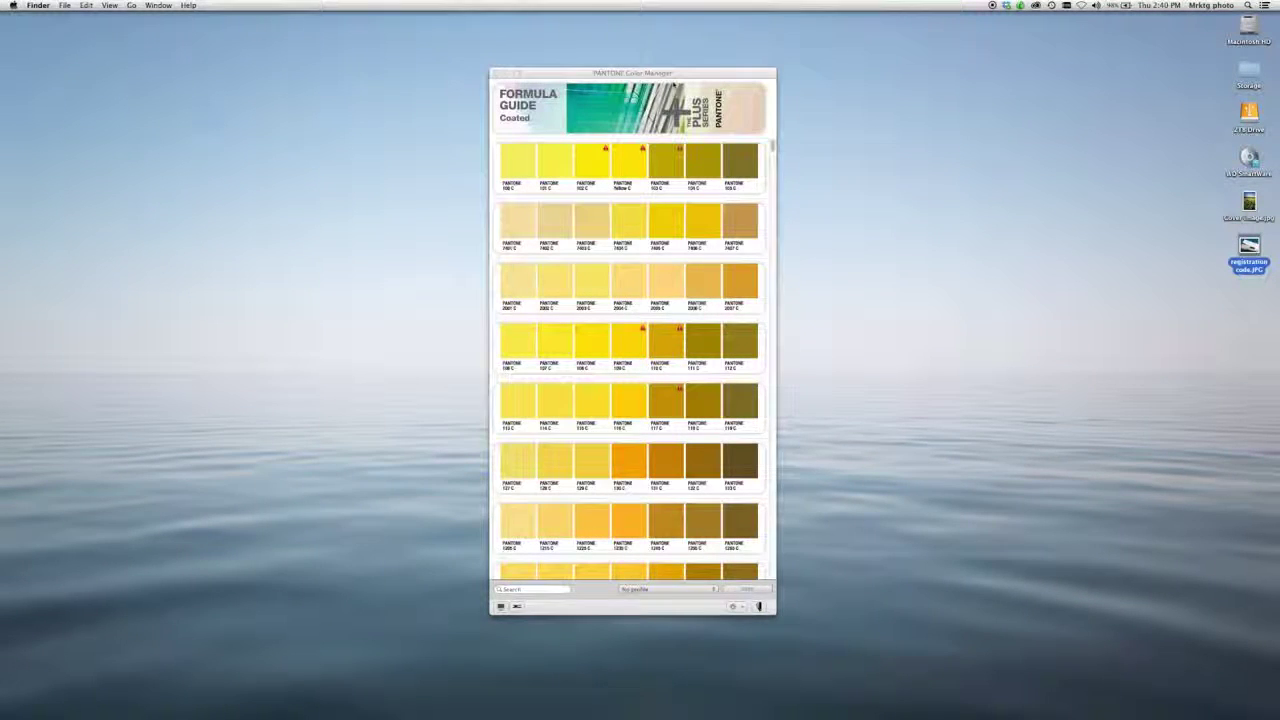
Step: Export the Formula Guide Coated library to Adobe InDesign in Lab mode
{"action": "left_click", "coordinate": [670, 75]}
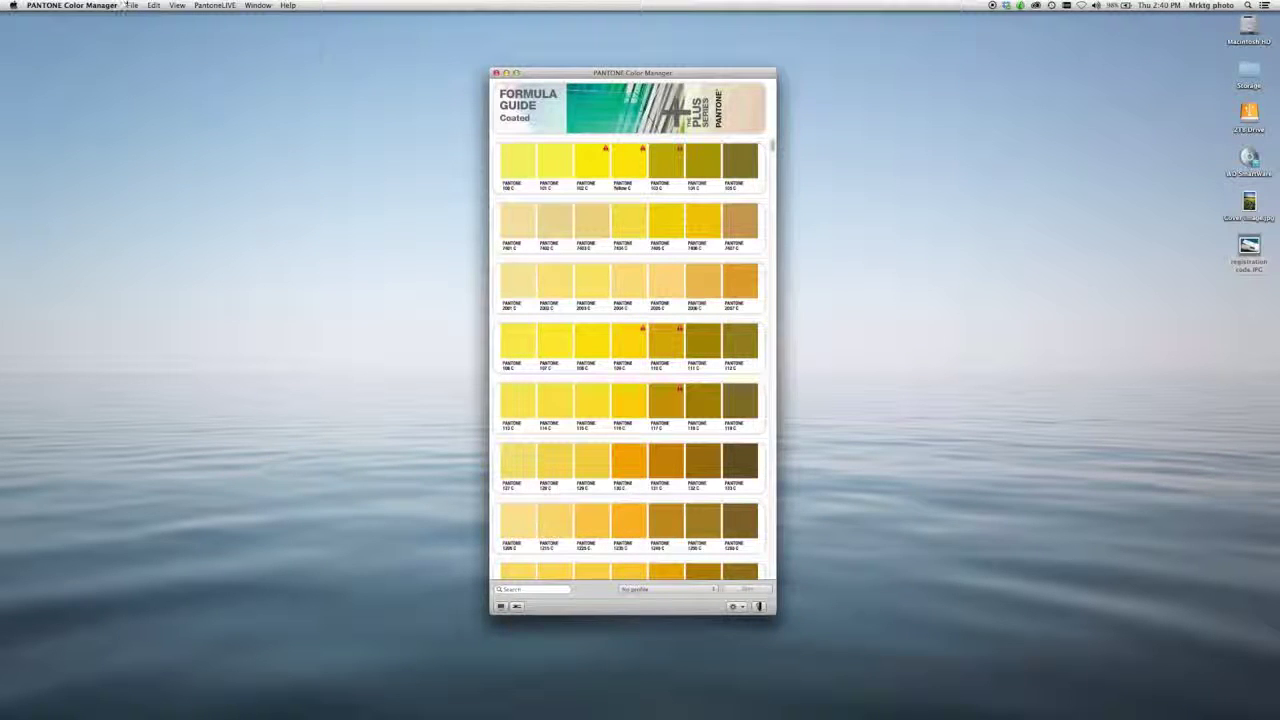
{"action": "left_click", "coordinate": [132, 5]}
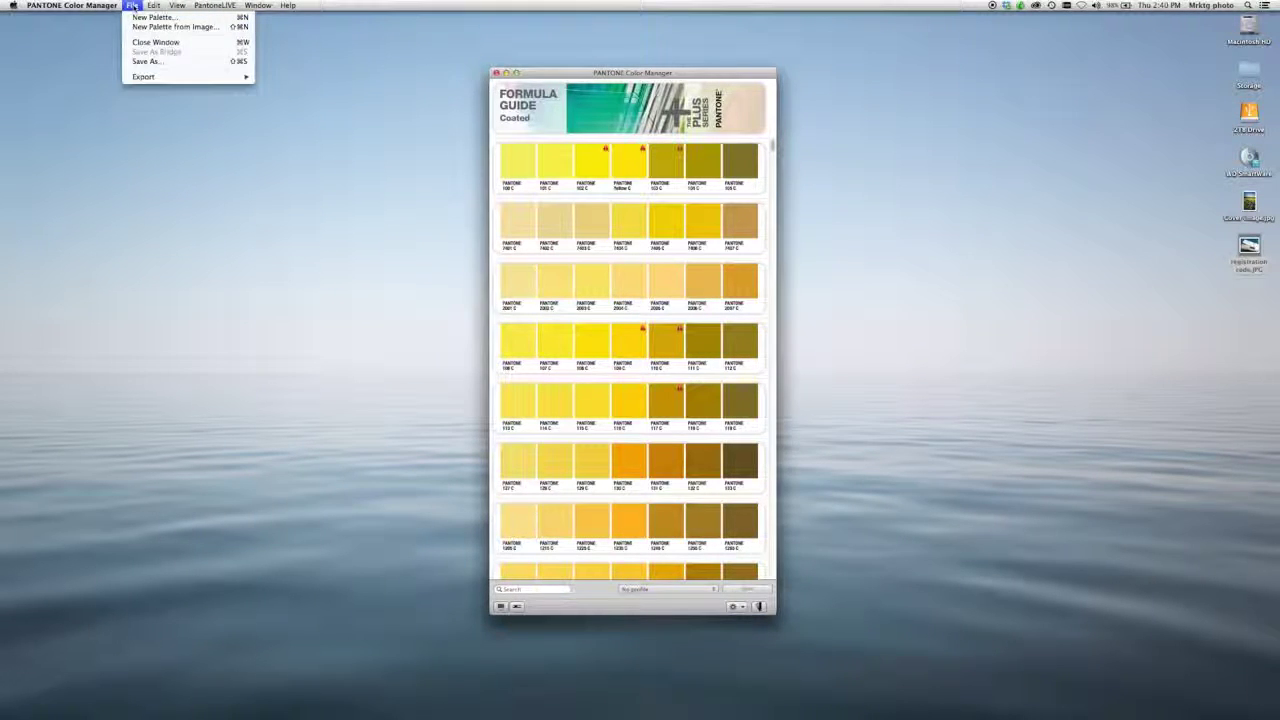
{"action": "mouse_move", "coordinate": [145, 78]}
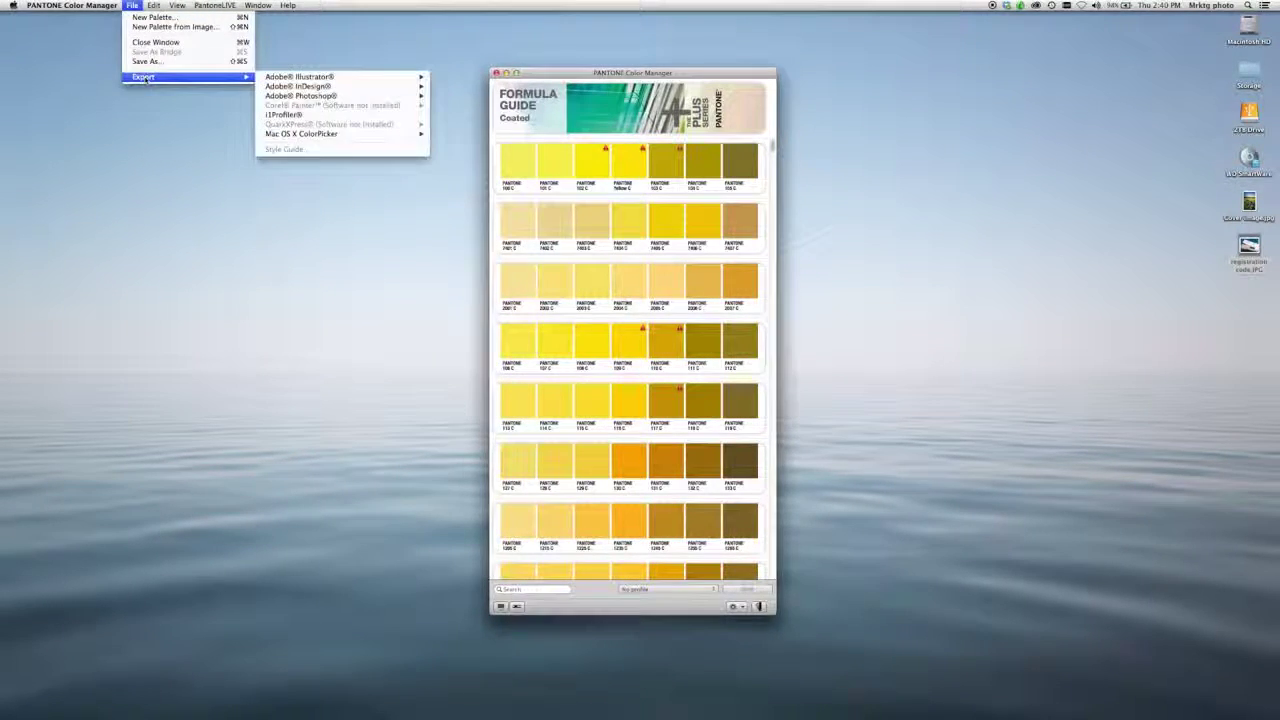
{"action": "mouse_move", "coordinate": [312, 87]}
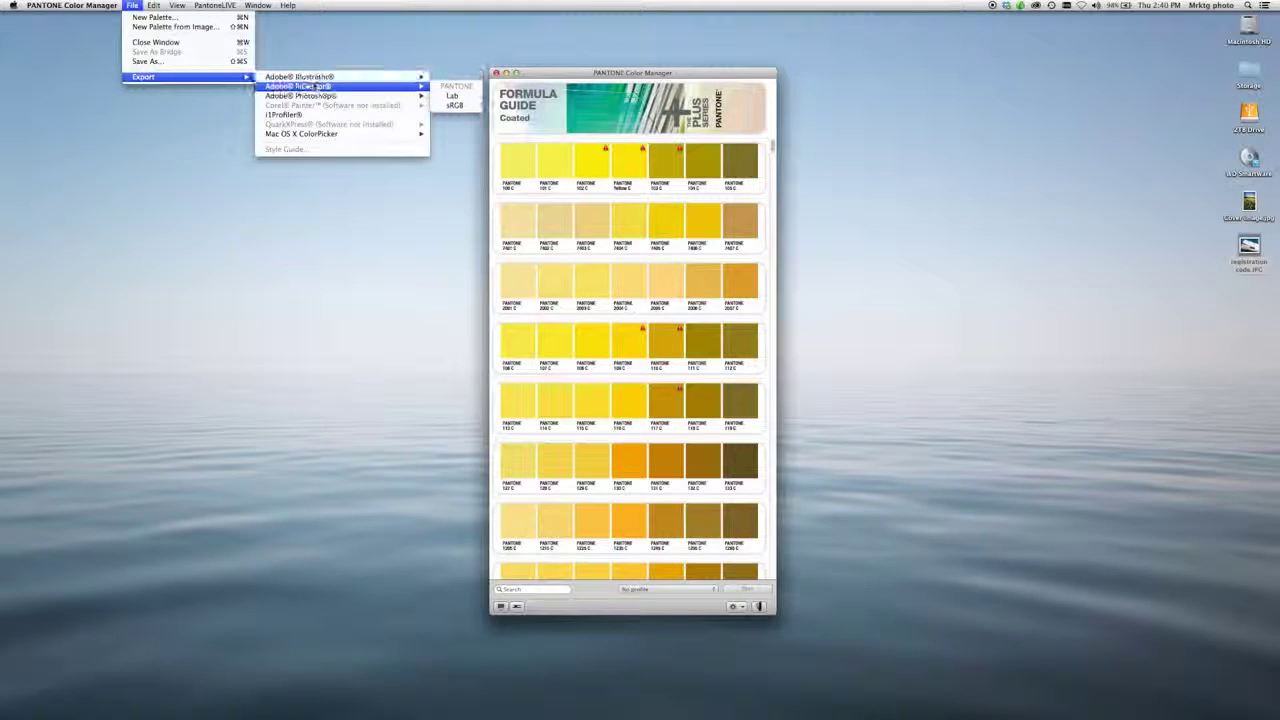
{"action": "left_click", "coordinate": [446, 96]}
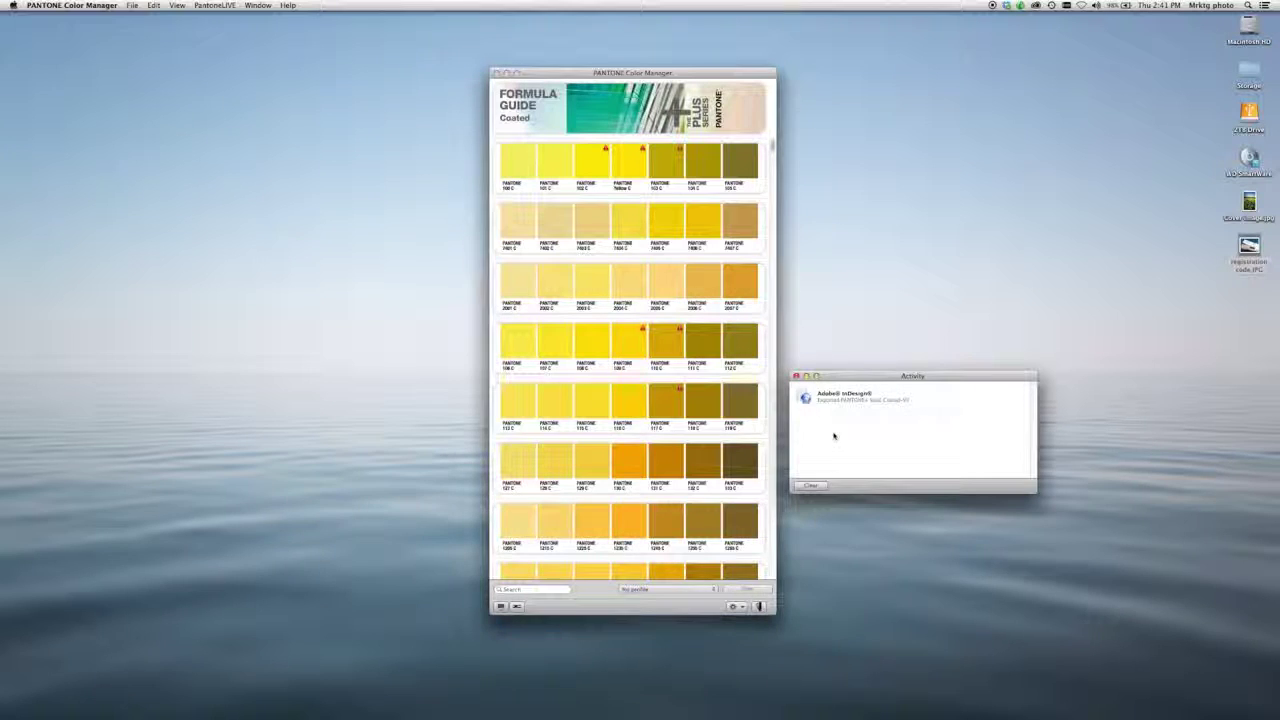
{"action": "mouse_move", "coordinate": [704, 712]}
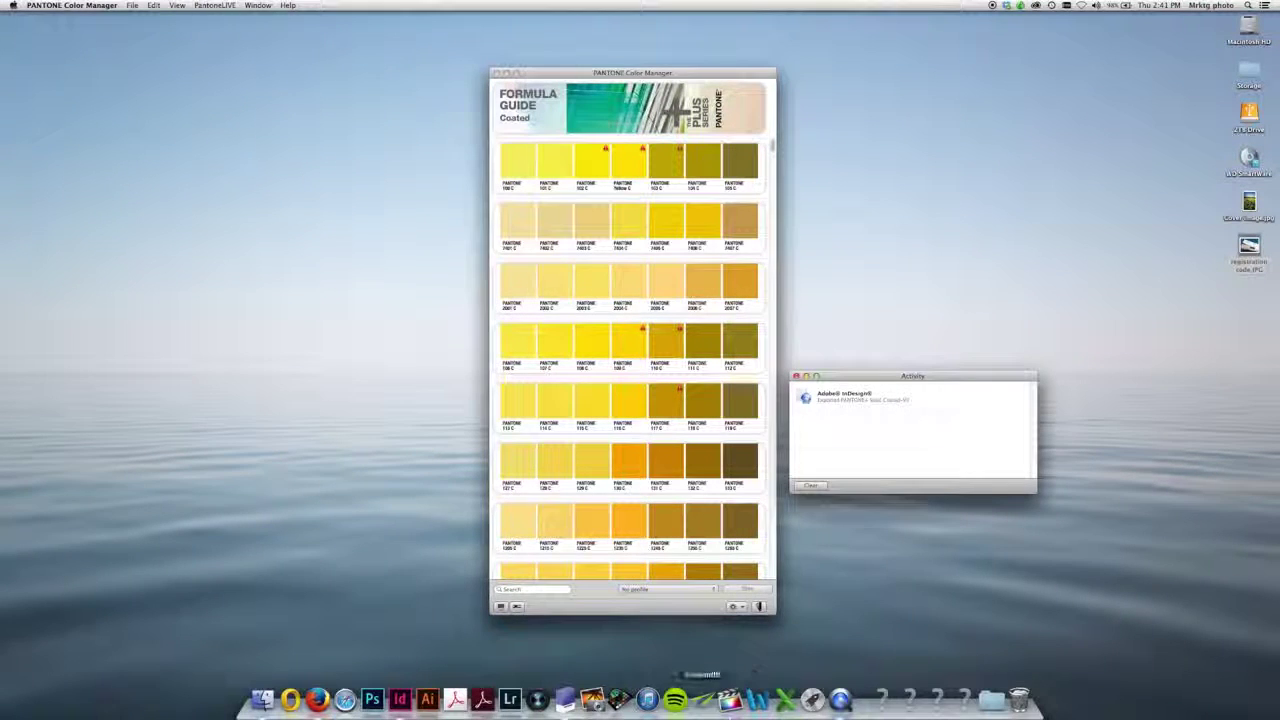
Step: Create a new InDesign document with the default settings
{"action": "left_click", "coordinate": [400, 700]}
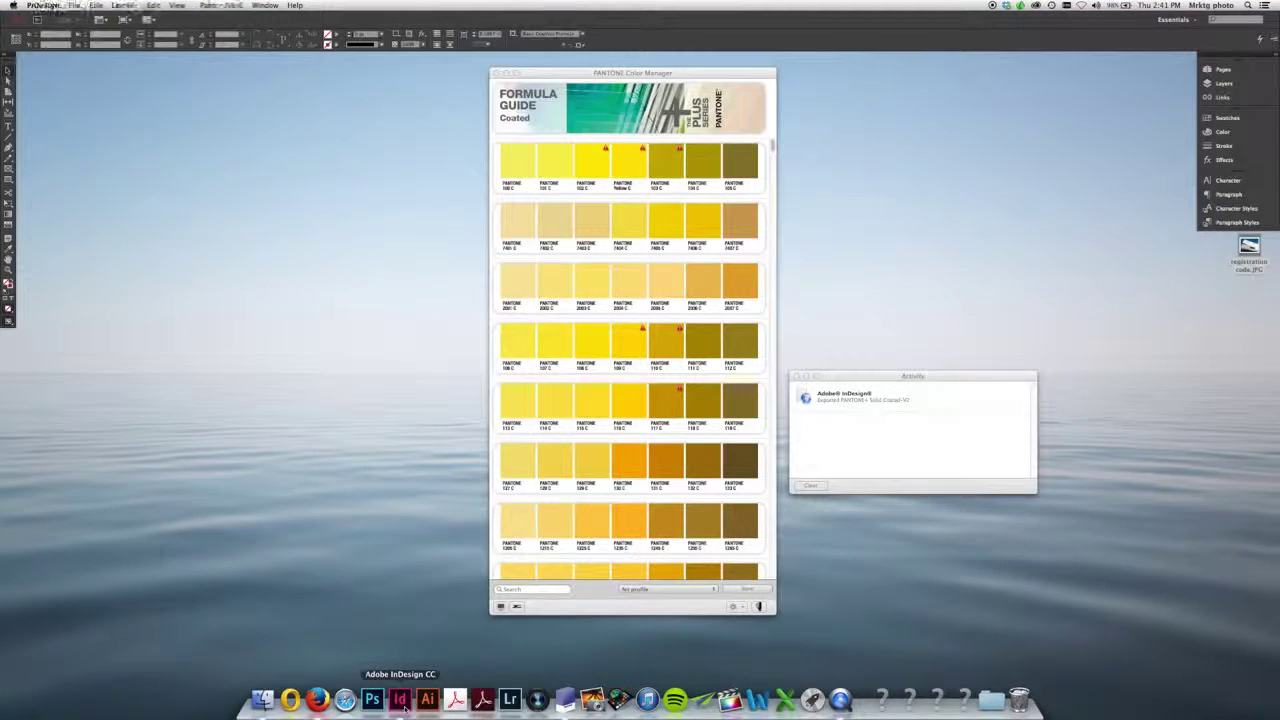
{"action": "key", "text": "super+n"}
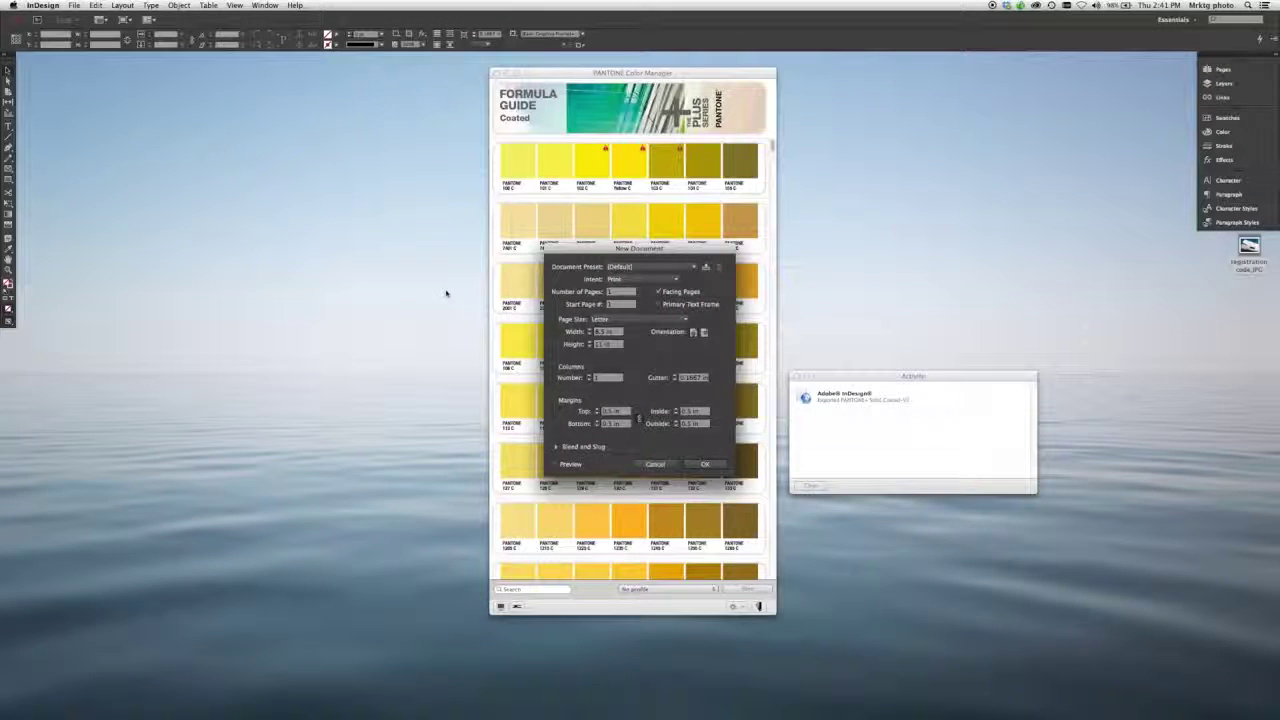
{"action": "left_click", "coordinate": [703, 465]}
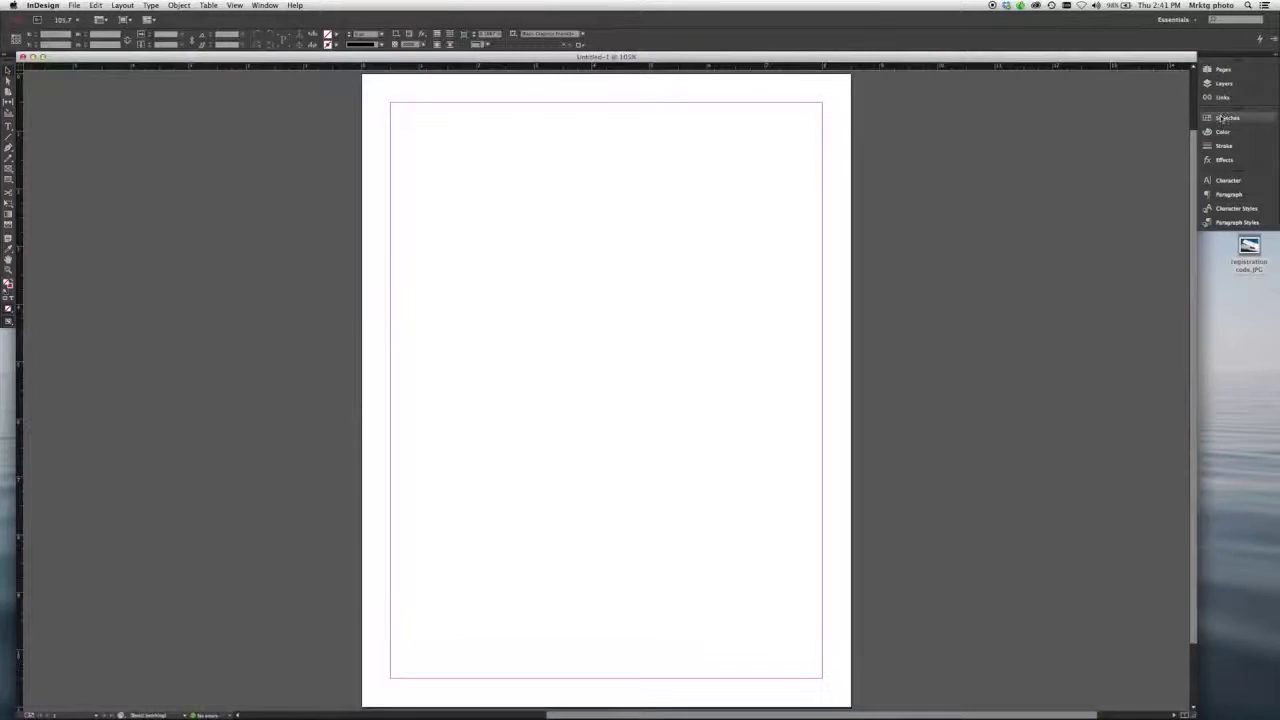
Step: In a new colour swatch, set PANTONE+ Solid Coated-V2, search 'PANTONE 104 C', then cancel and close
{"action": "left_click", "coordinate": [1221, 118]}
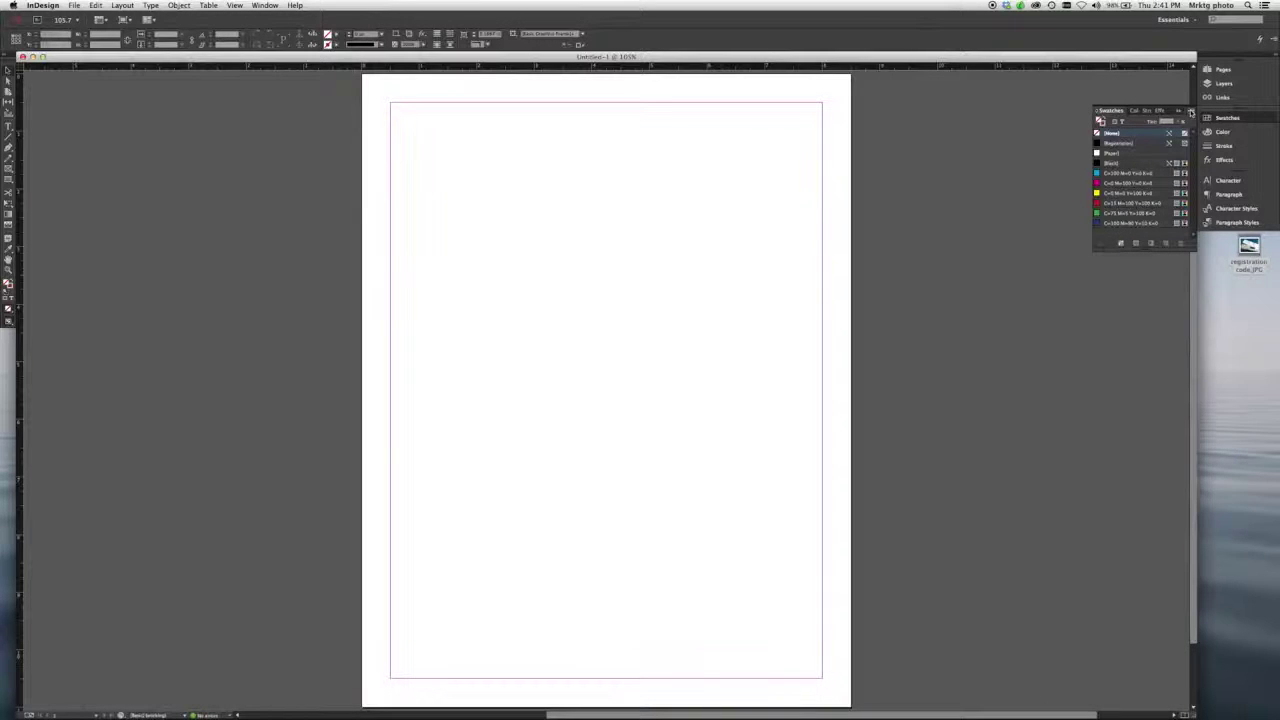
{"action": "left_click", "coordinate": [1190, 112]}
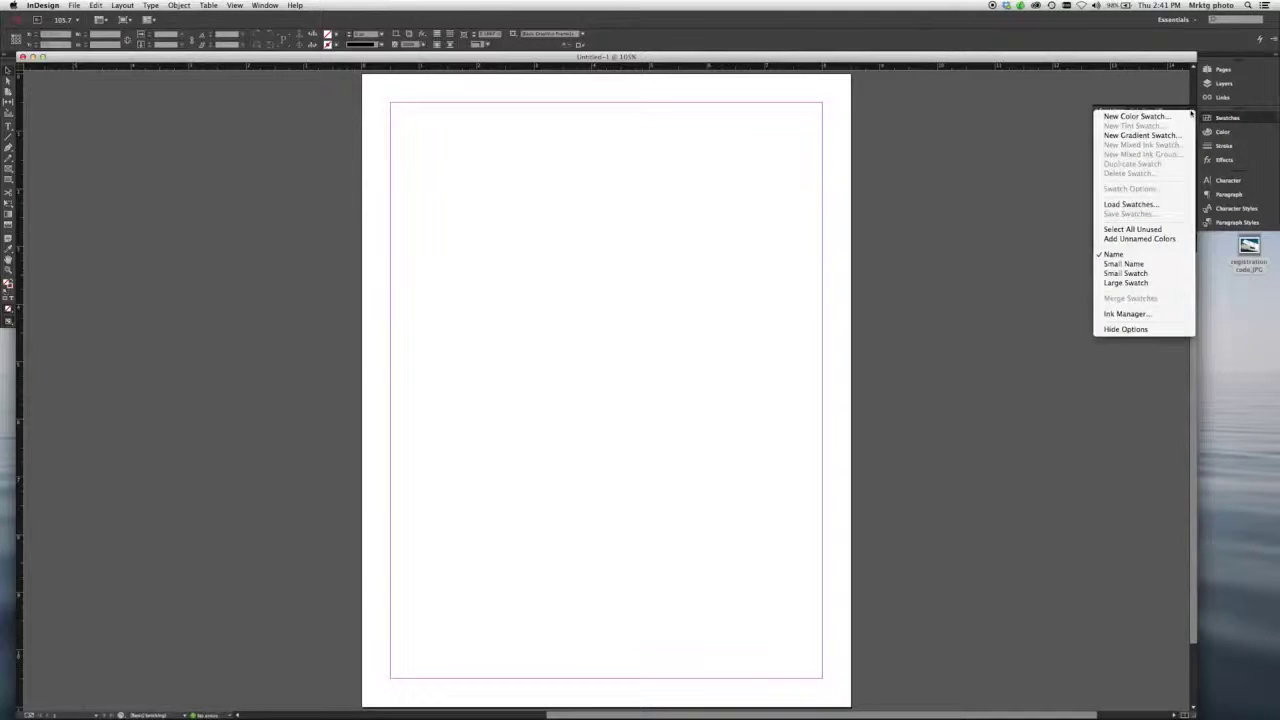
{"action": "left_click", "coordinate": [1140, 117]}
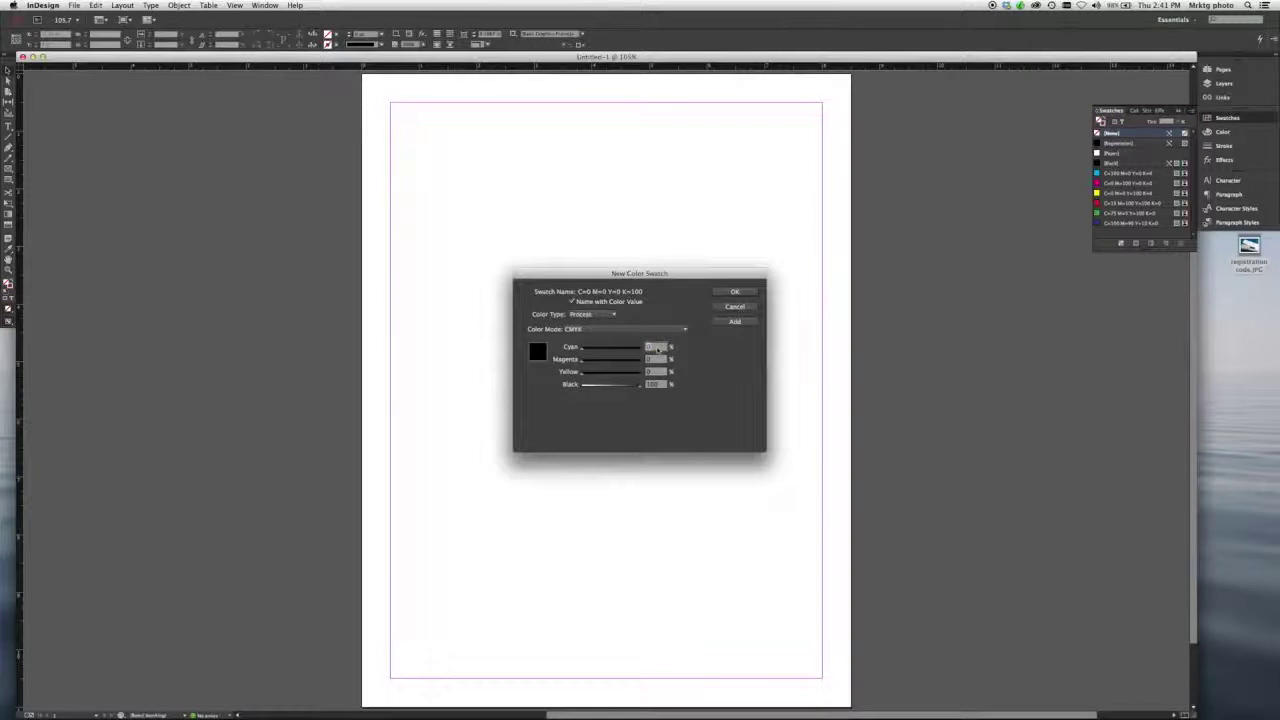
{"action": "left_click", "coordinate": [655, 331]}
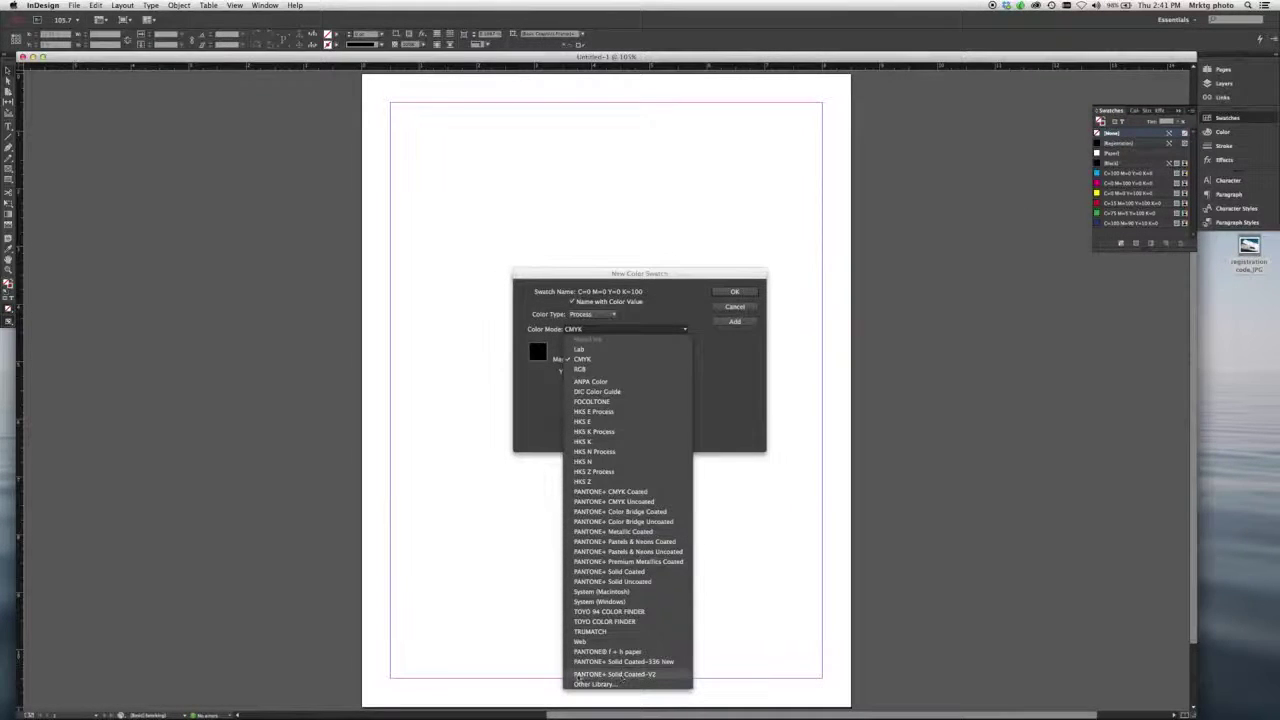
{"action": "left_click", "coordinate": [662, 675]}
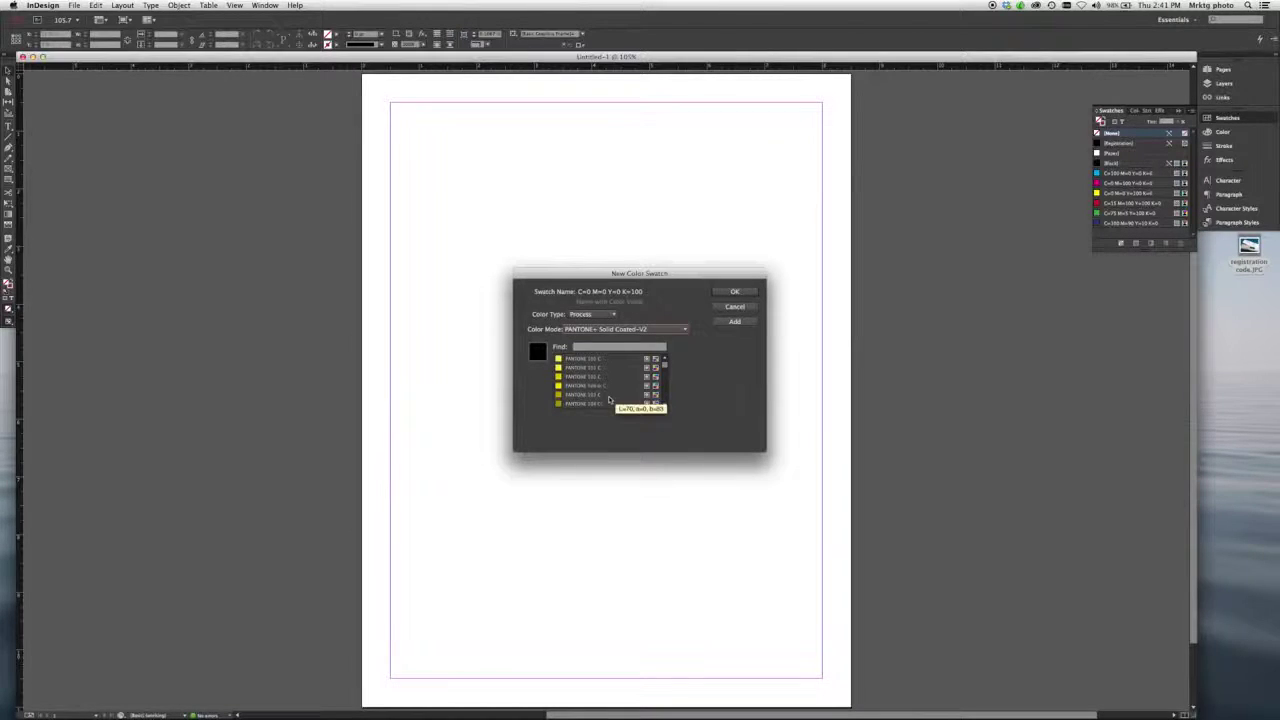
{"action": "scroll", "coordinate": [606, 398], "scroll_direction": "down", "scroll_amount": 8}
{"action": "scroll", "coordinate": [603, 397], "scroll_direction": "up", "scroll_amount": 8}
{"action": "left_click", "coordinate": [592, 347]}
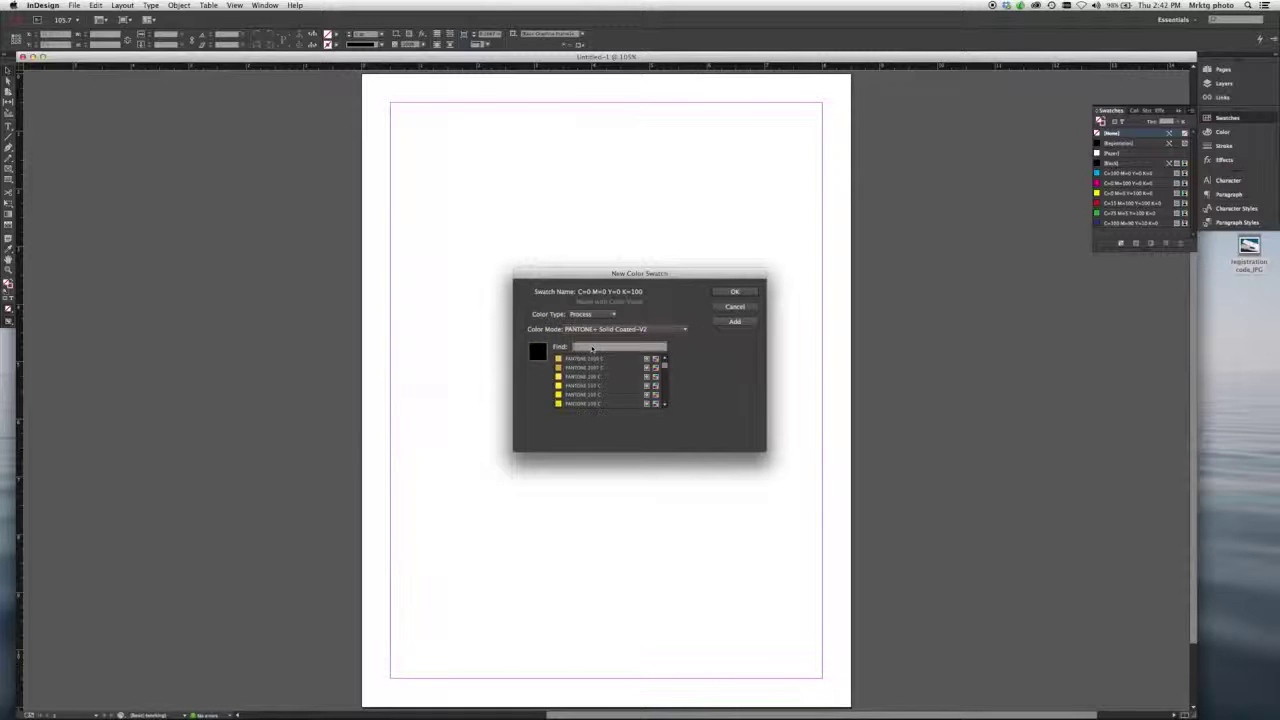
{"action": "type", "text": "PANTONE 104 C"}
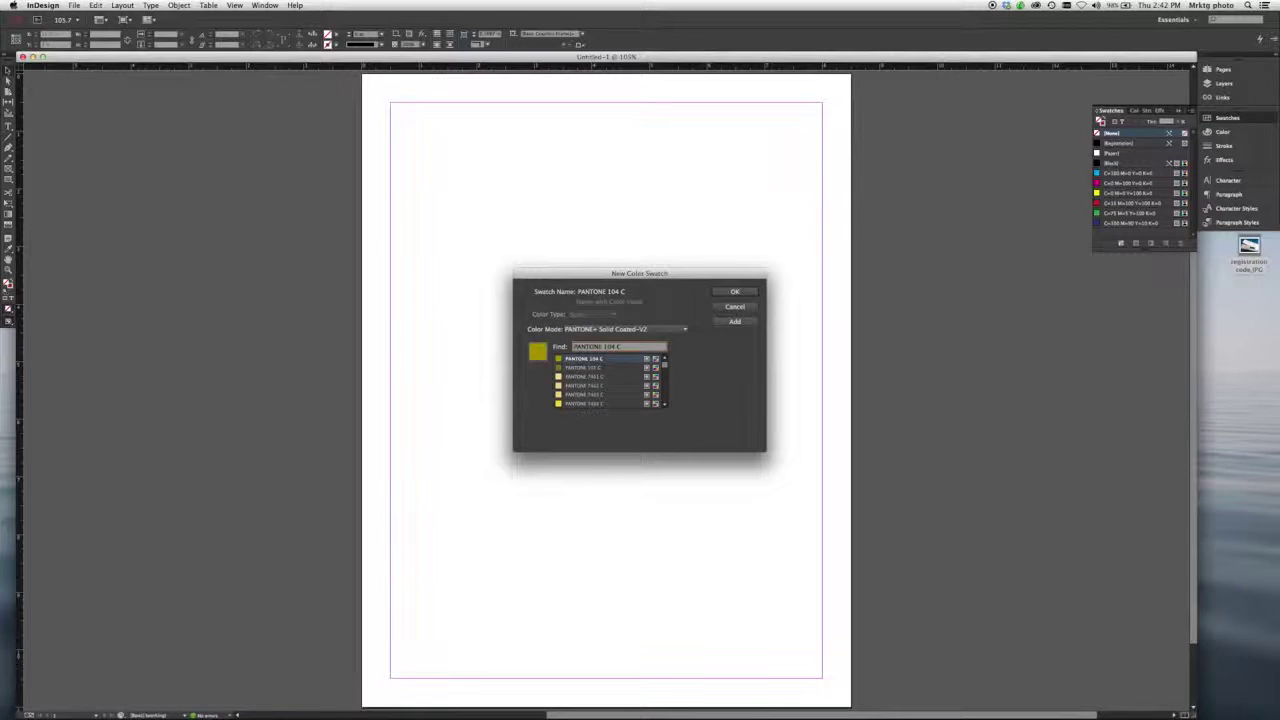
{"action": "left_click", "coordinate": [735, 307]}
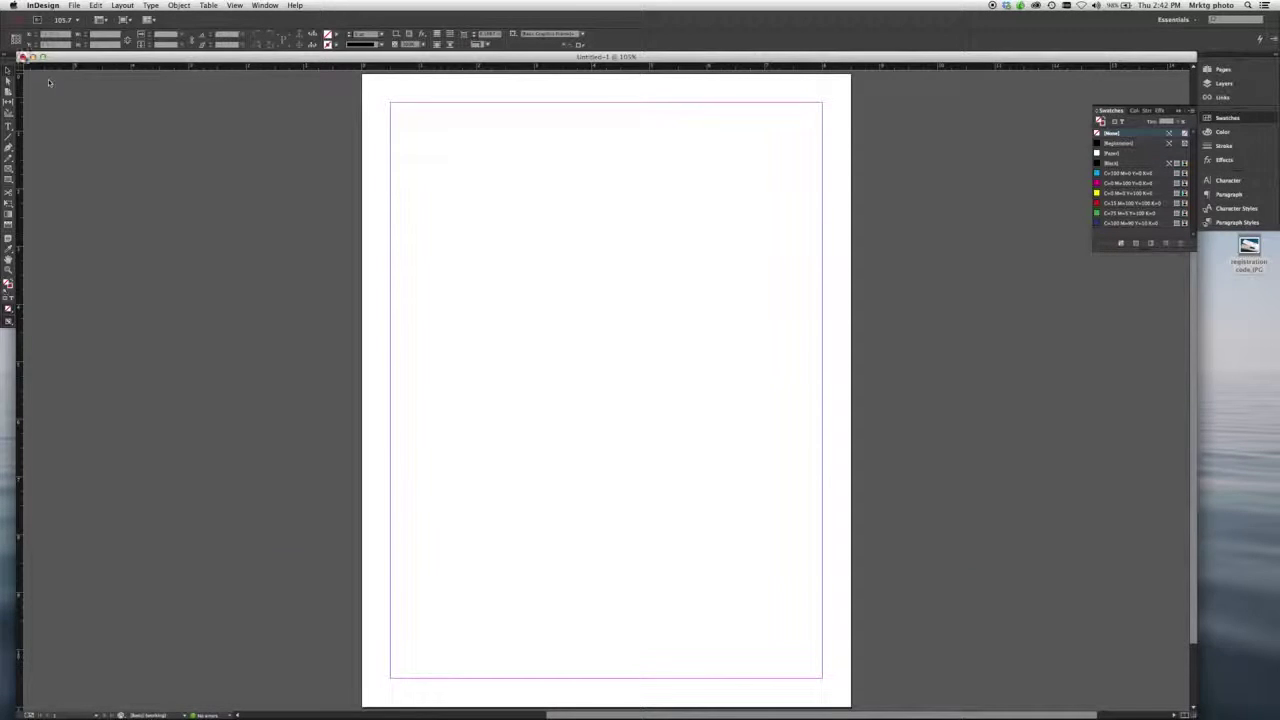
{"action": "left_click", "coordinate": [22, 57]}
Step: Build the 'Soccer cover' palette from Cover image.jpg, sourcing colours from PANTONE+ Color Bridge Coated-V2
{"action": "left_click", "coordinate": [550, 75]}
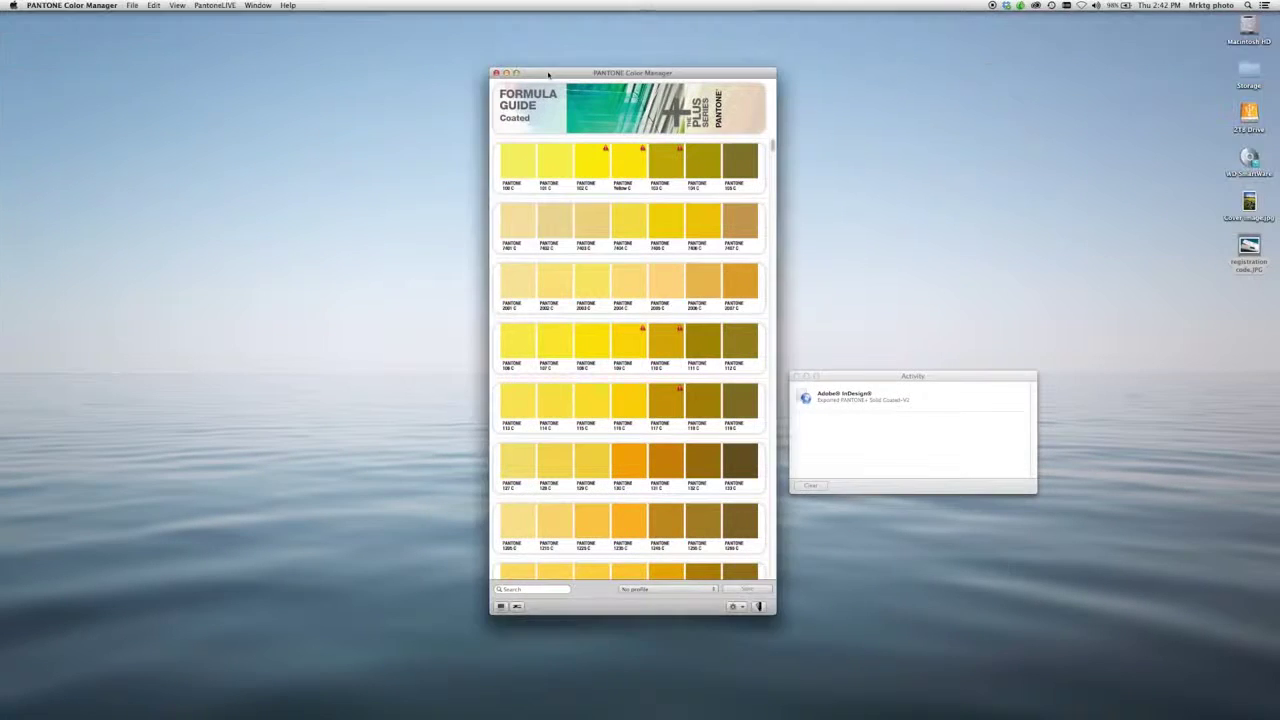
{"action": "left_click", "coordinate": [797, 377]}
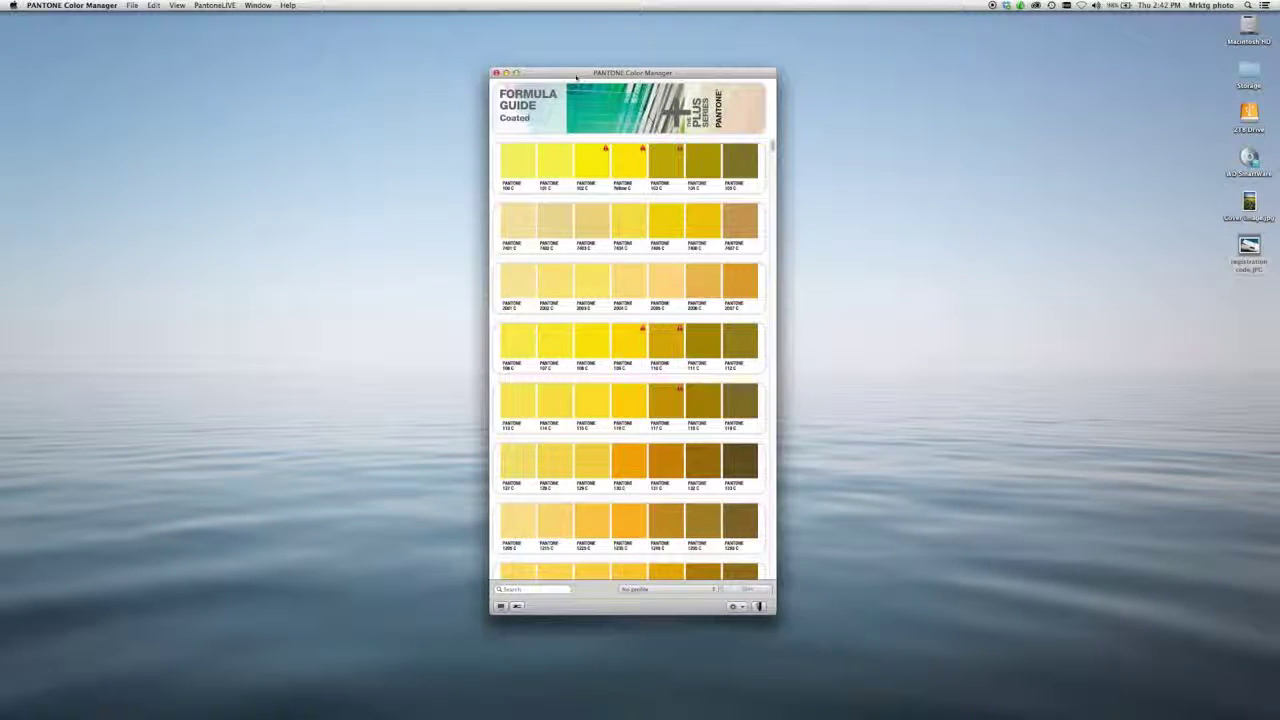
{"action": "left_click", "coordinate": [132, 5]}
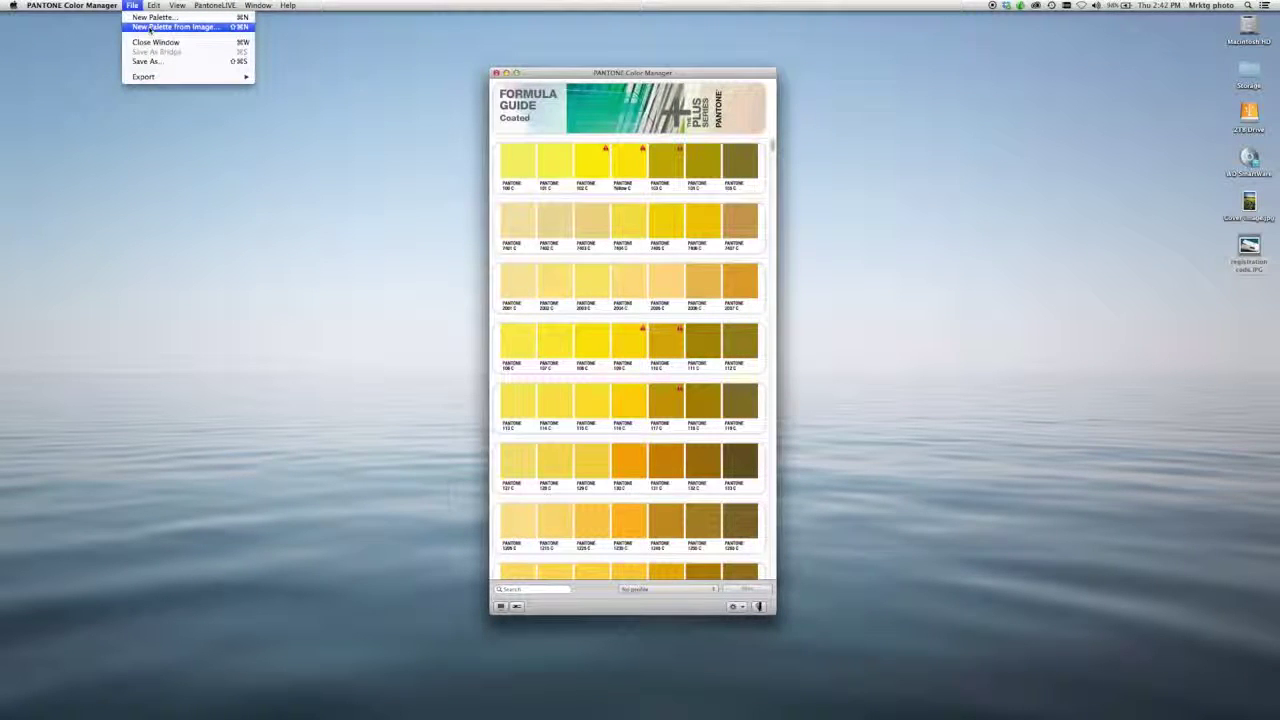
{"action": "left_click", "coordinate": [150, 27]}
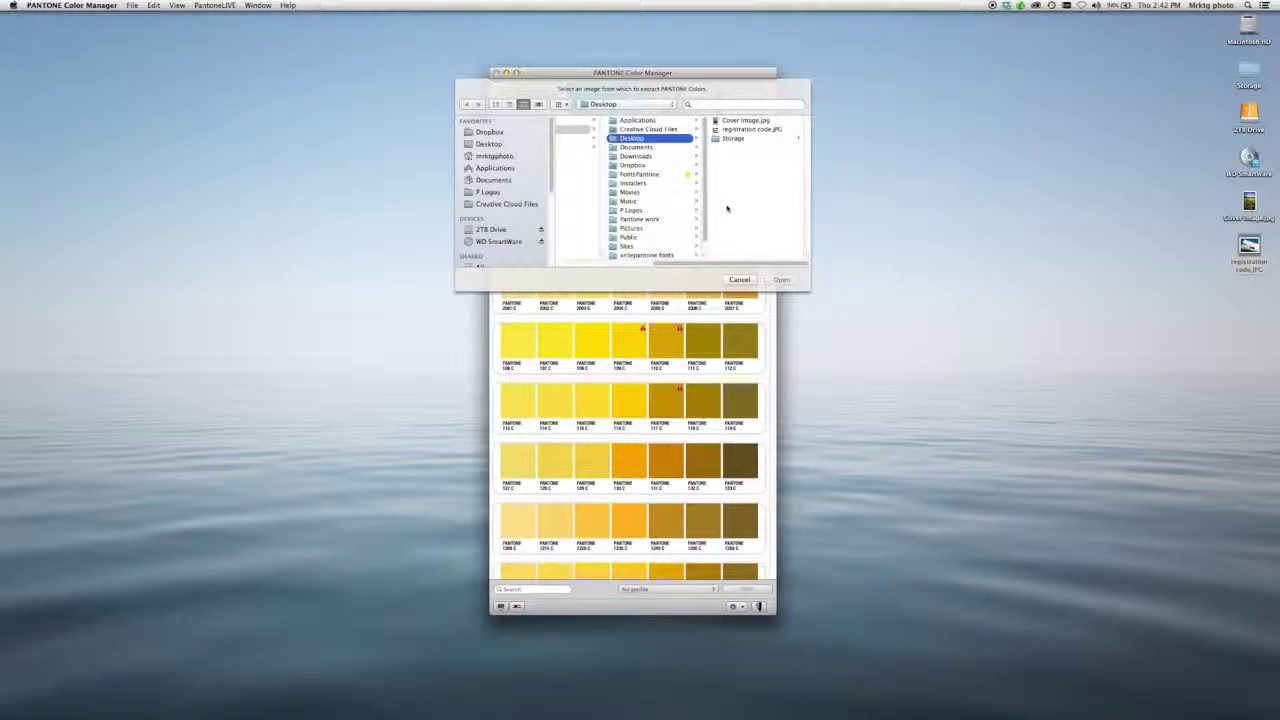
{"action": "left_click", "coordinate": [740, 121]}
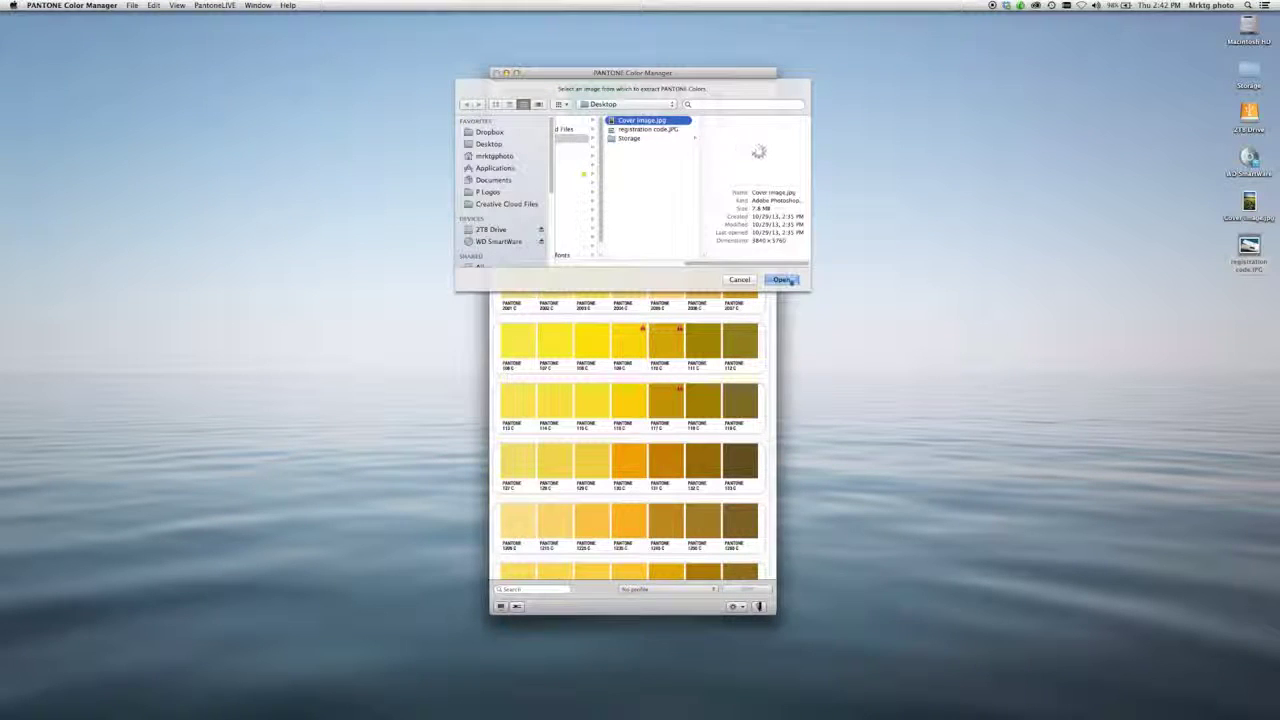
{"action": "left_click", "coordinate": [784, 280]}
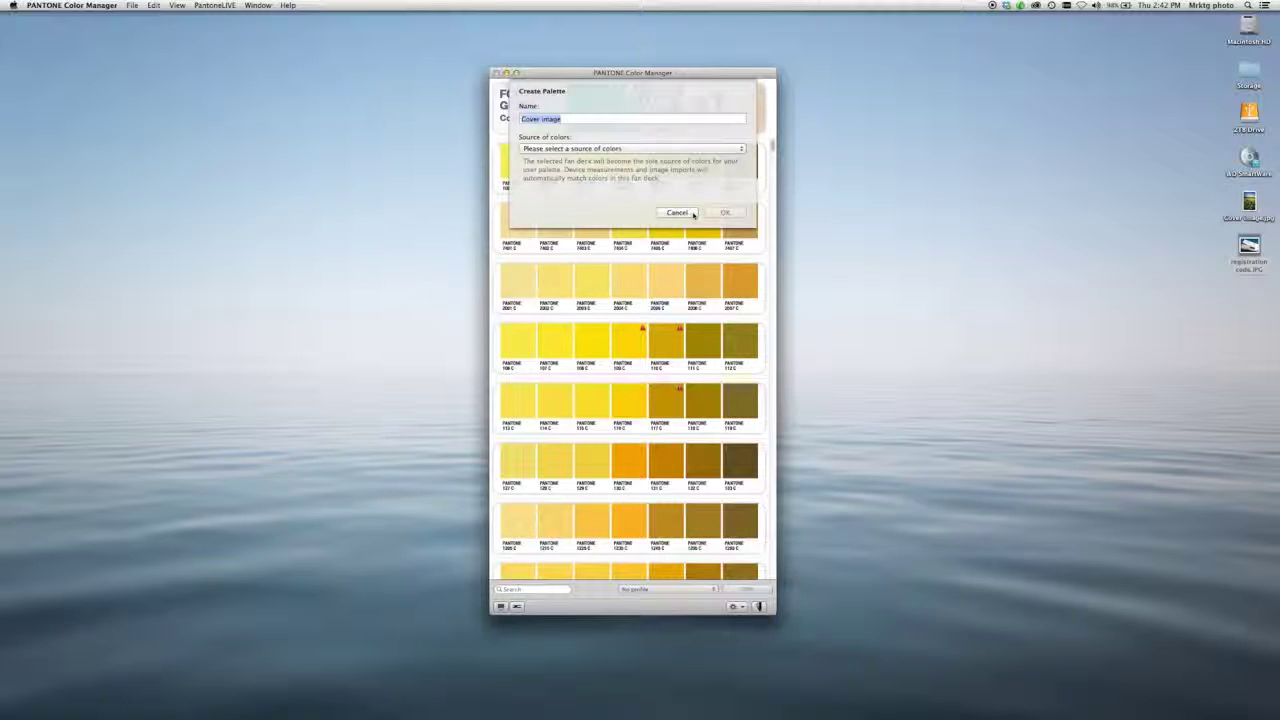
{"action": "type", "text": "Soccer cover"}
{"action": "left_click", "coordinate": [673, 150]}
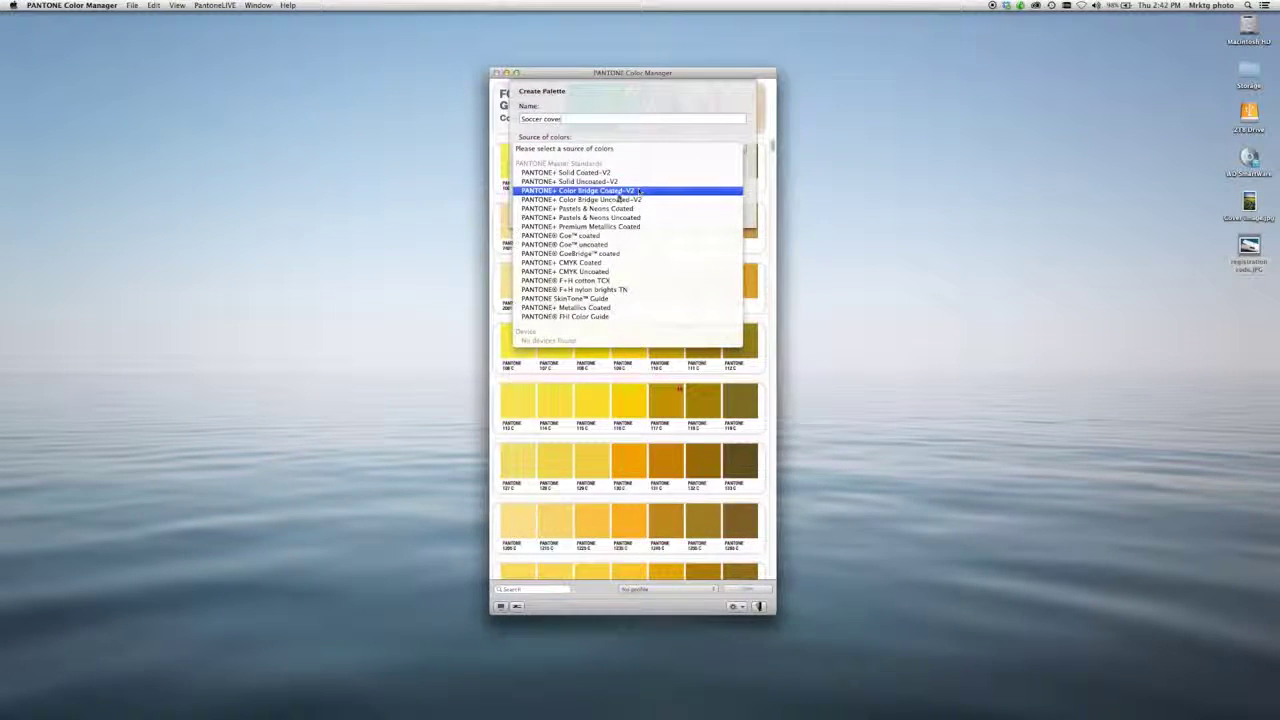
{"action": "left_click", "coordinate": [583, 192]}
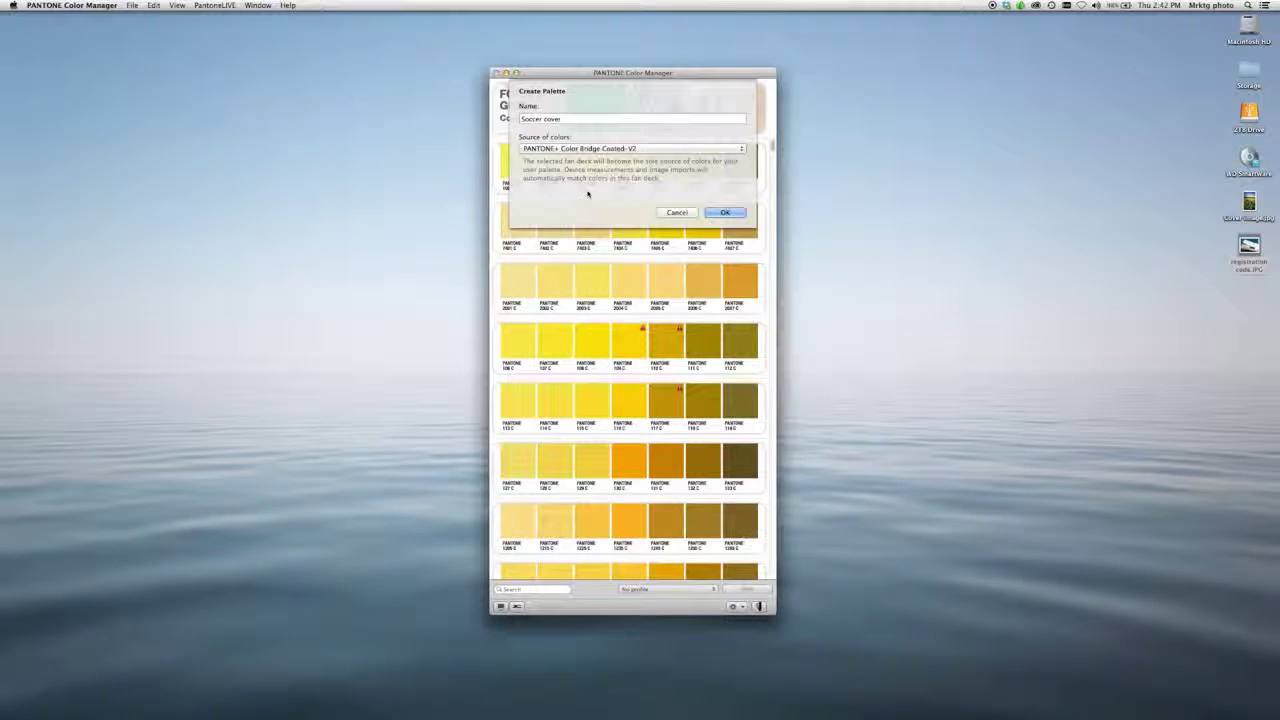
{"action": "left_click", "coordinate": [724, 213]}
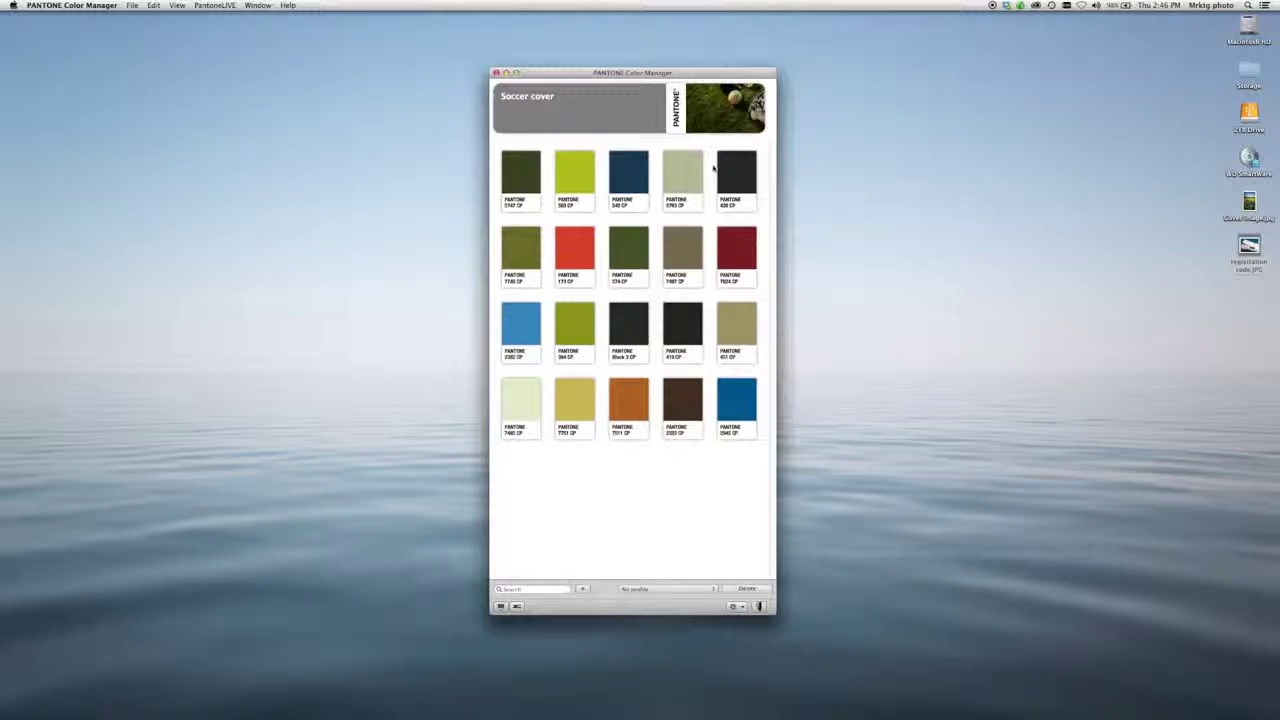
Step: Drag a light blue colour from the soccer photo into the Soccer cover palette's swatches
{"action": "left_click", "coordinate": [713, 120]}
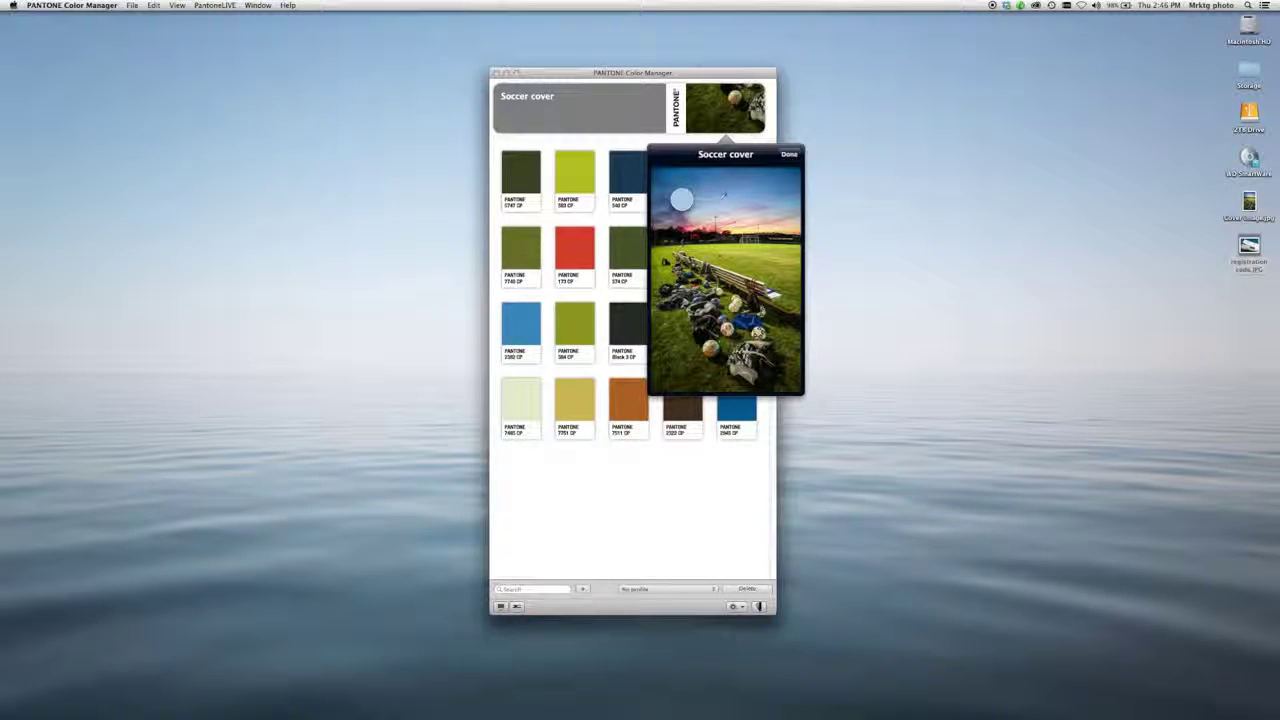
{"action": "left_click_drag", "start_coordinate": [674, 198], "coordinate": [622, 205]}
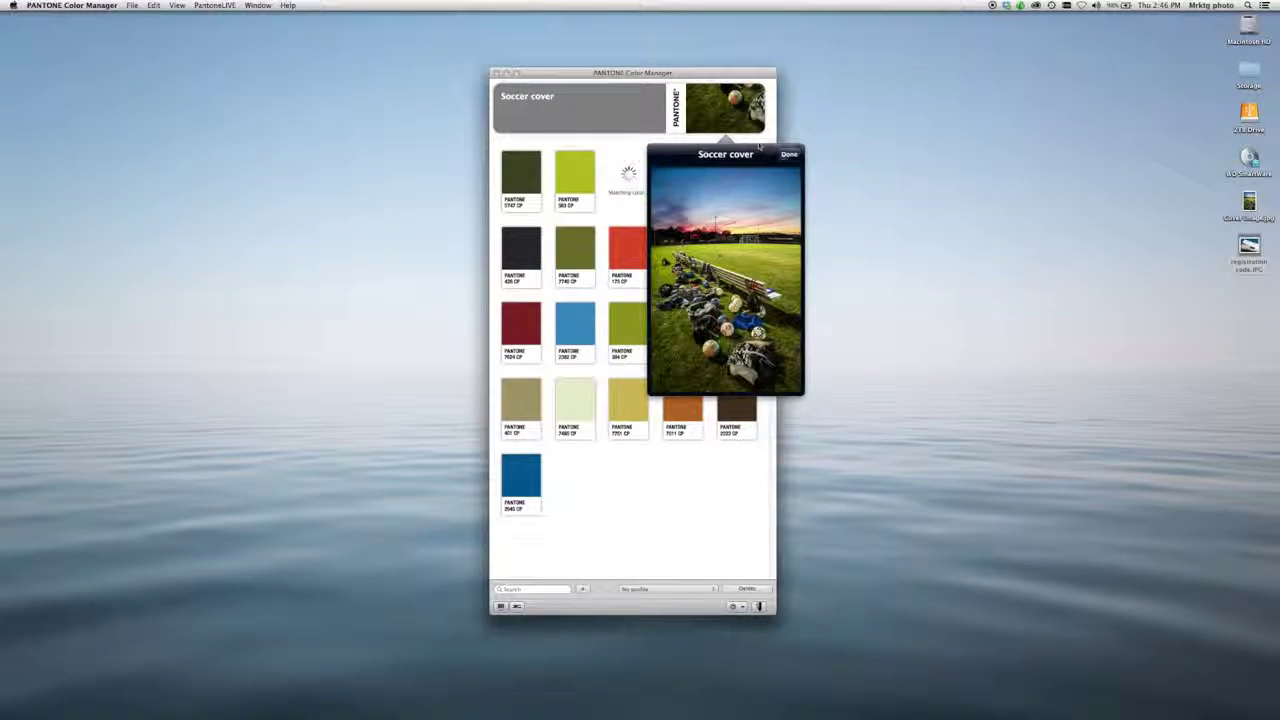
{"action": "left_click", "coordinate": [788, 154]}
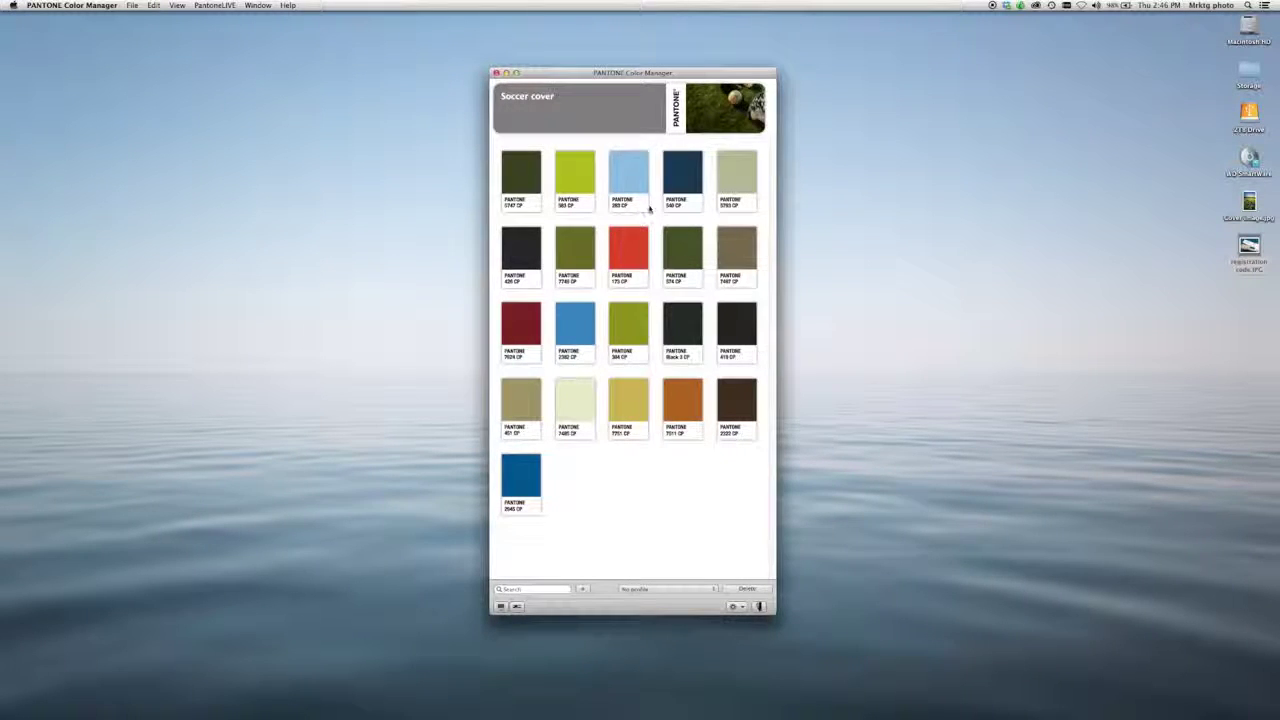
{"action": "left_click", "coordinate": [133, 6]}
Step: Send the Soccer cover palette to Adobe InDesign as CMYK swatches
{"action": "mouse_move", "coordinate": [180, 77]}
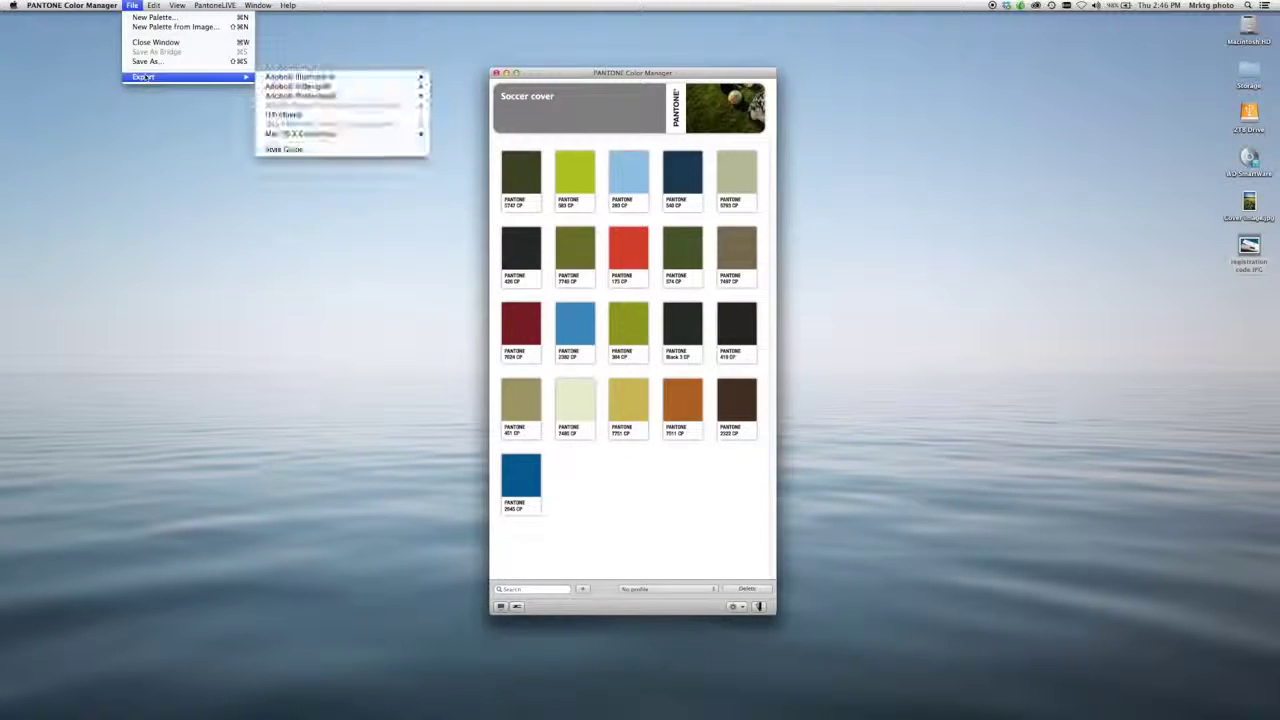
{"action": "mouse_move", "coordinate": [325, 87]}
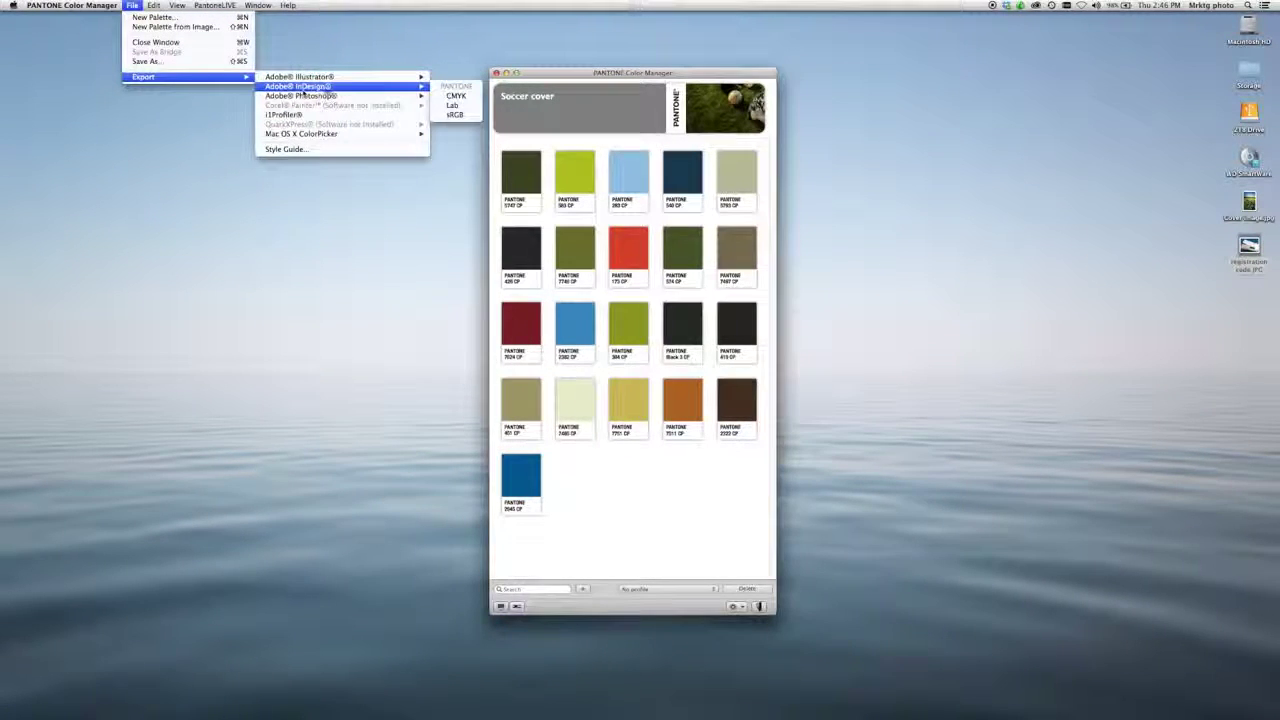
{"action": "left_click", "coordinate": [452, 99]}
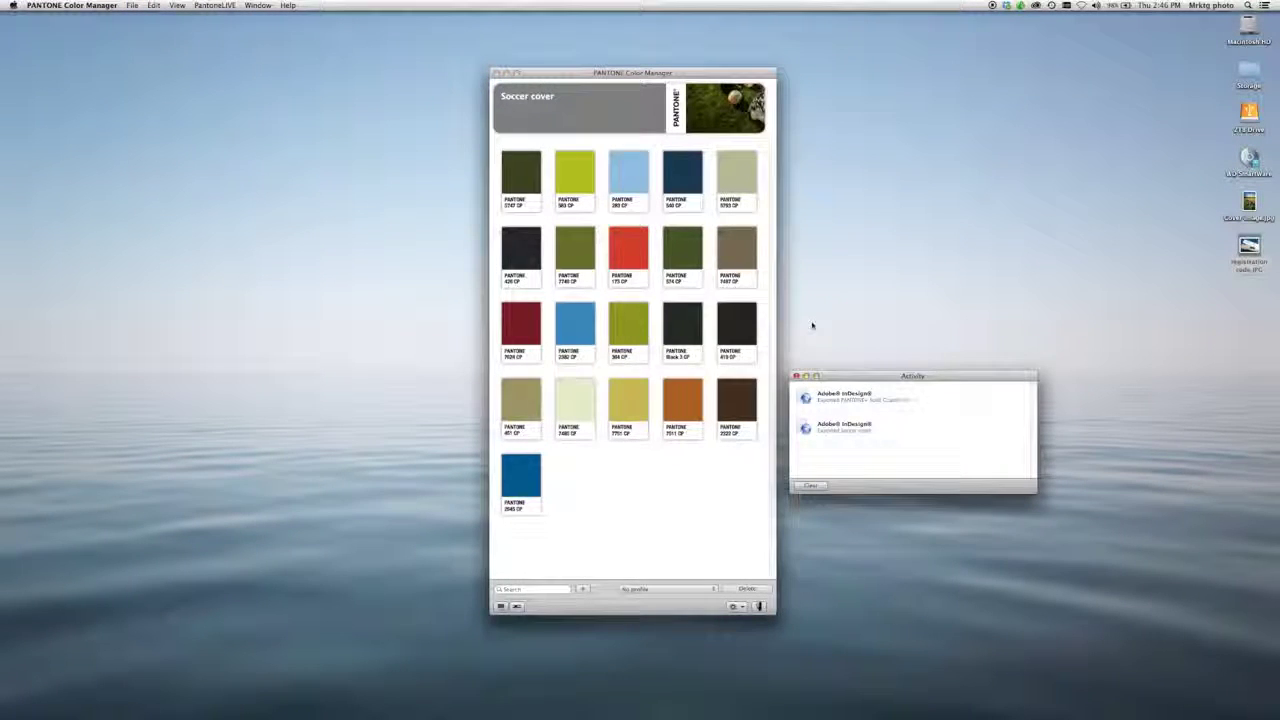
{"action": "mouse_move", "coordinate": [933, 716]}
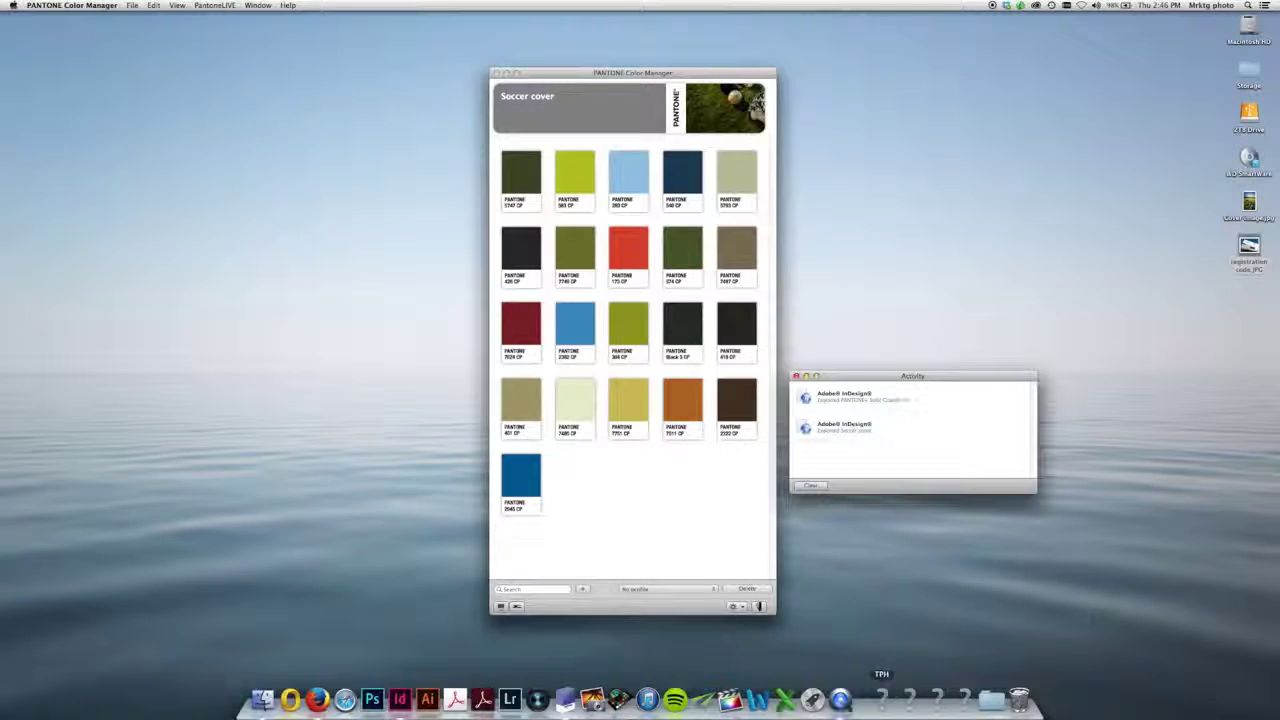
Step: Create a new InDesign document with the default settings
{"action": "left_click", "coordinate": [398, 704]}
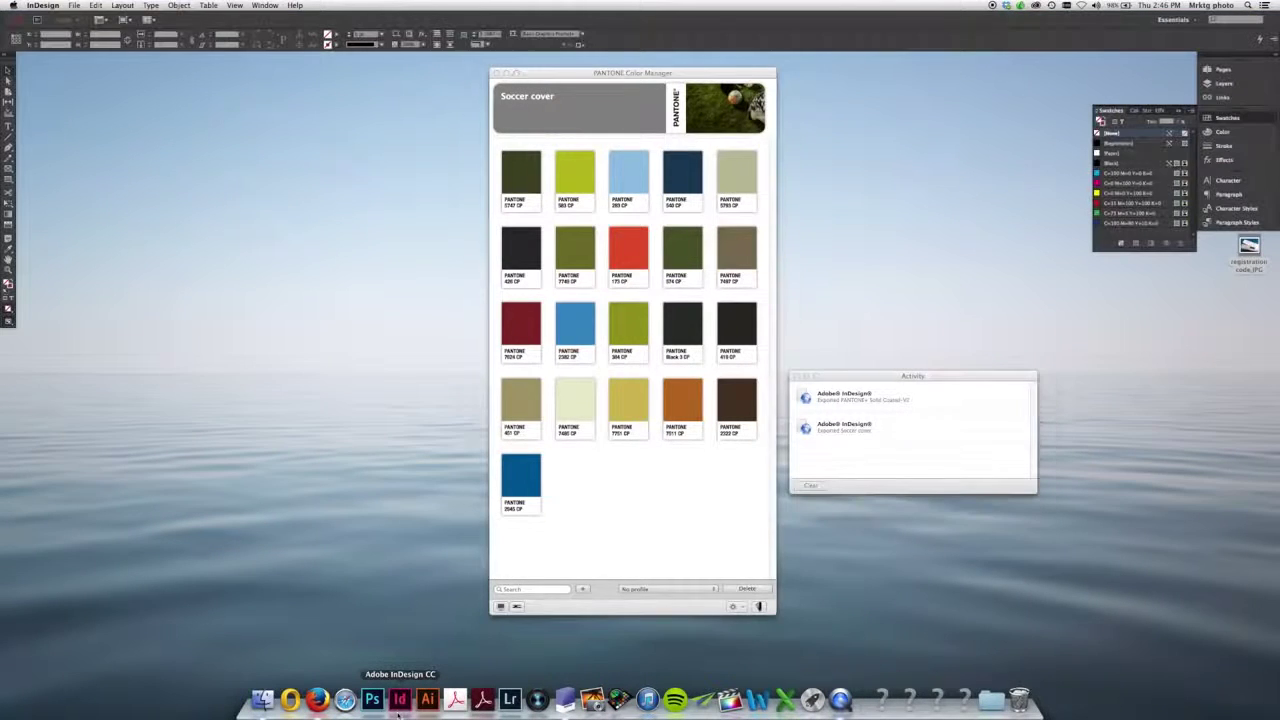
{"action": "key", "text": "super+n"}
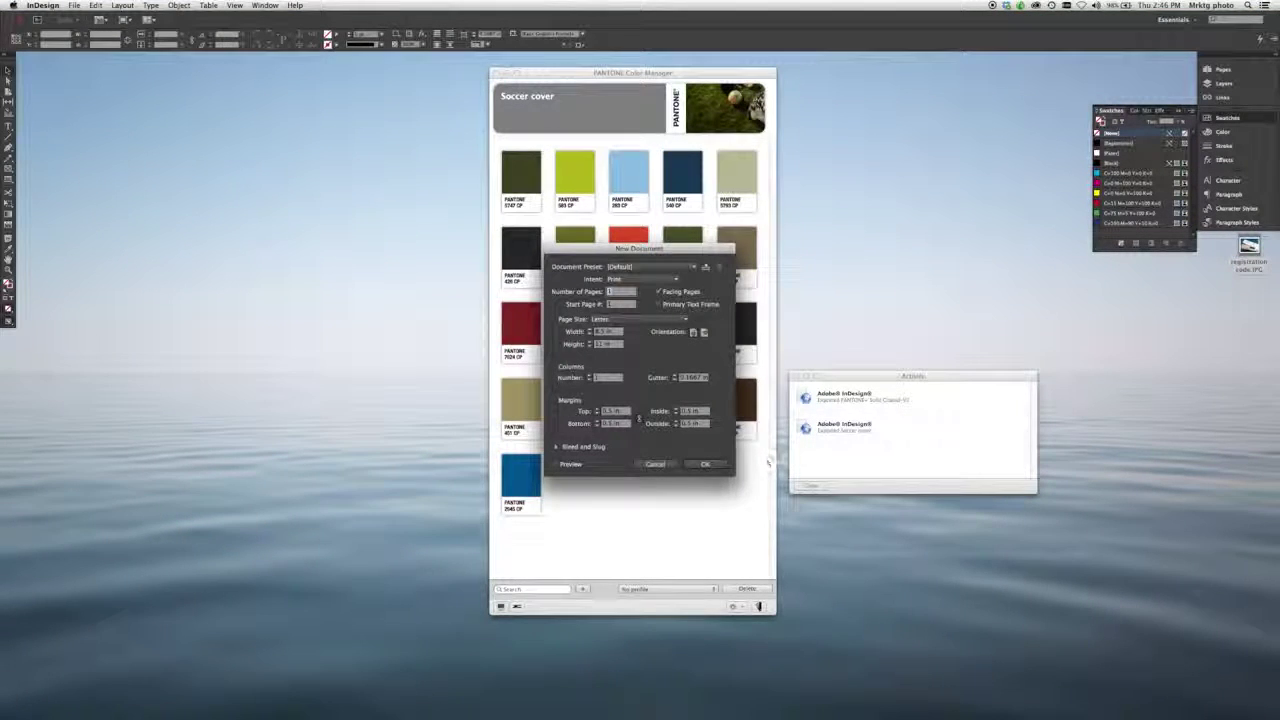
{"action": "left_click", "coordinate": [702, 464]}
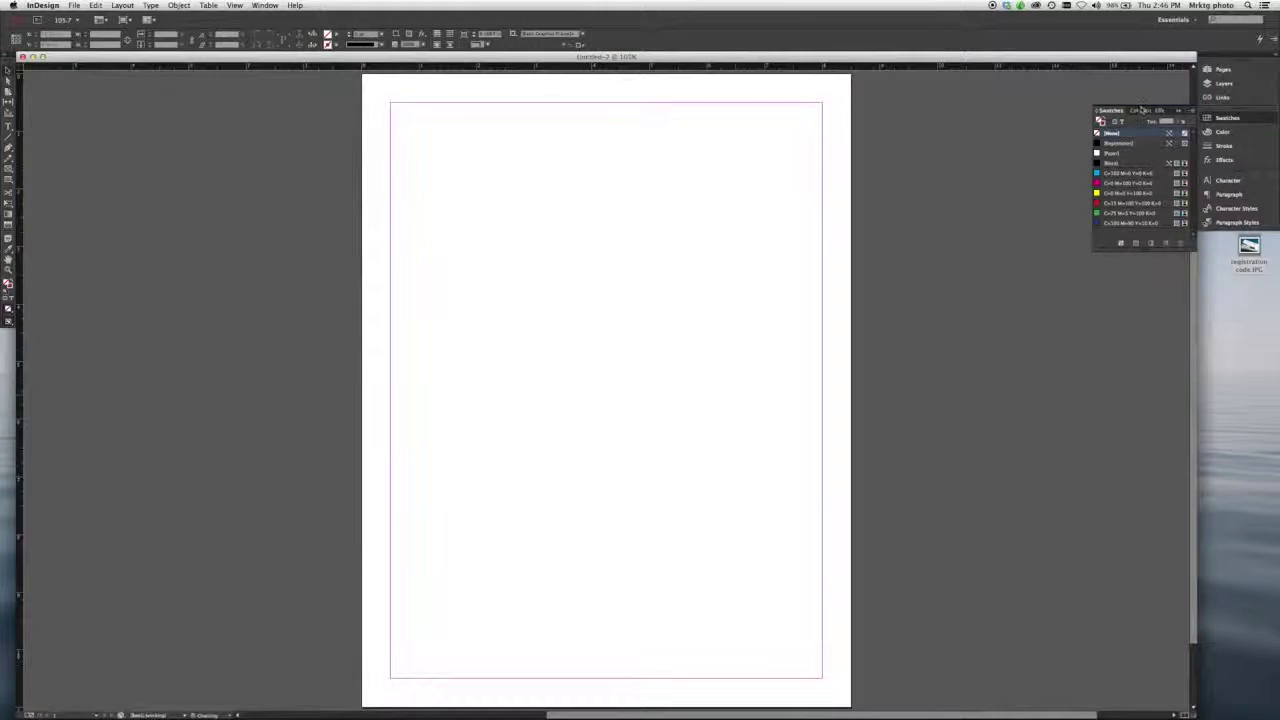
Step: In a new colour swatch, select the Soccer cover colour mode, then cancel and close the document
{"action": "left_click", "coordinate": [1182, 112]}
{"action": "left_click", "coordinate": [1179, 117]}
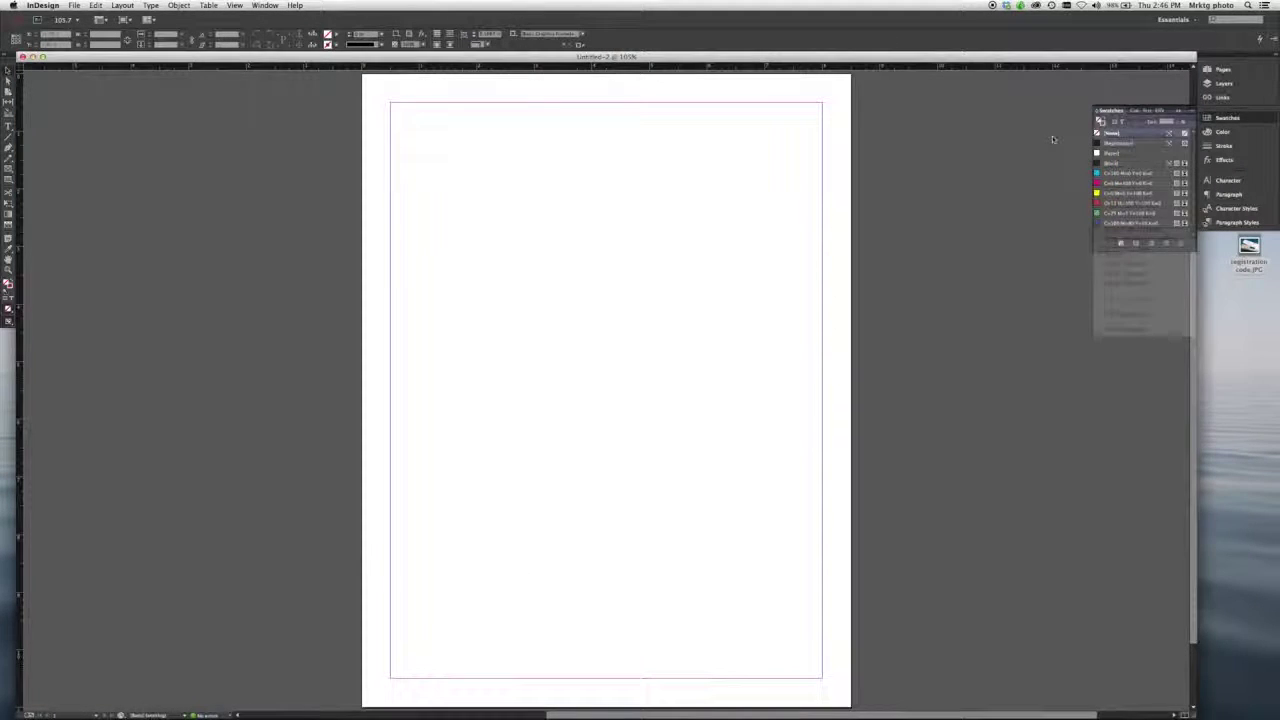
{"action": "left_click", "coordinate": [680, 333]}
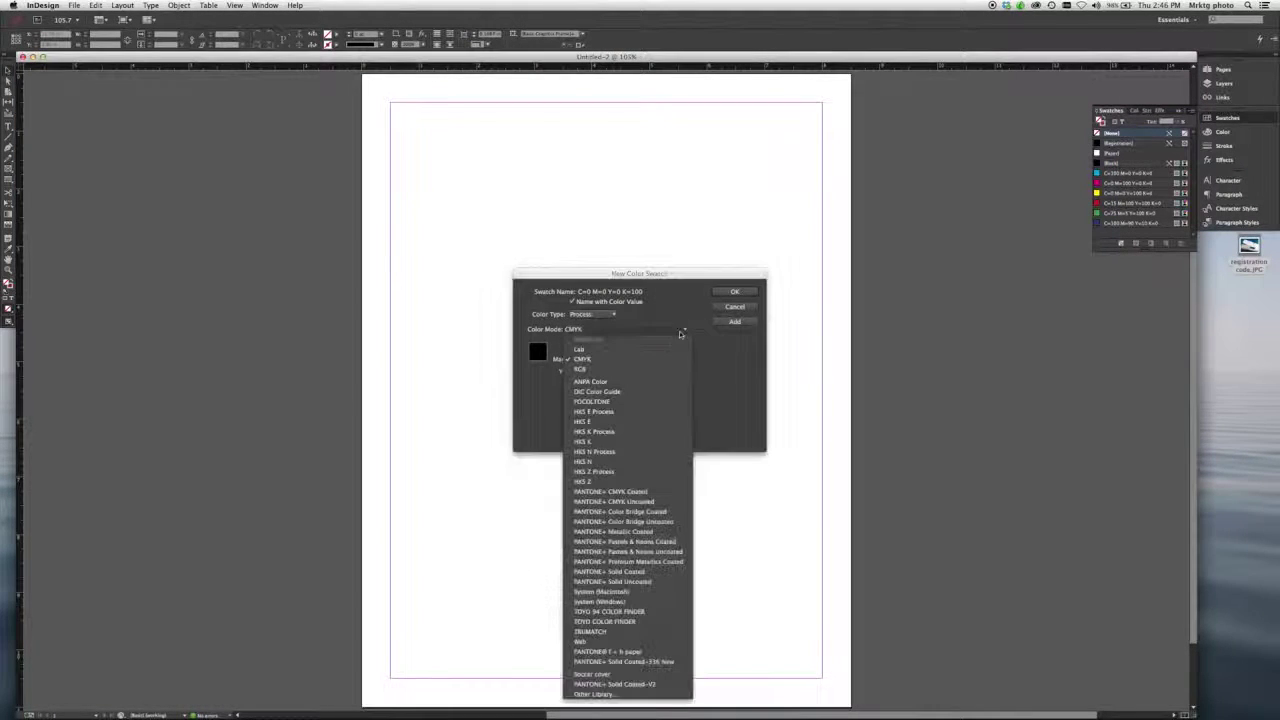
{"action": "left_click", "coordinate": [634, 675]}
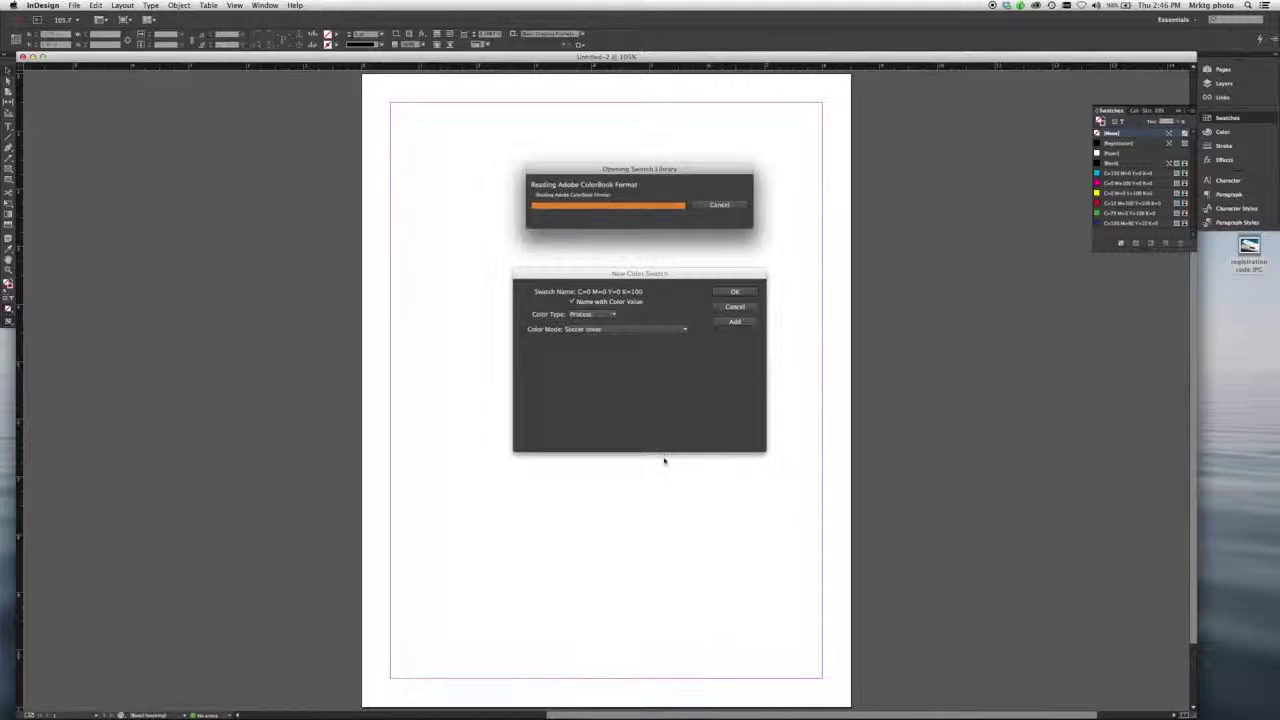
{"action": "scroll", "coordinate": [597, 391], "scroll_direction": "down", "scroll_amount": 4}
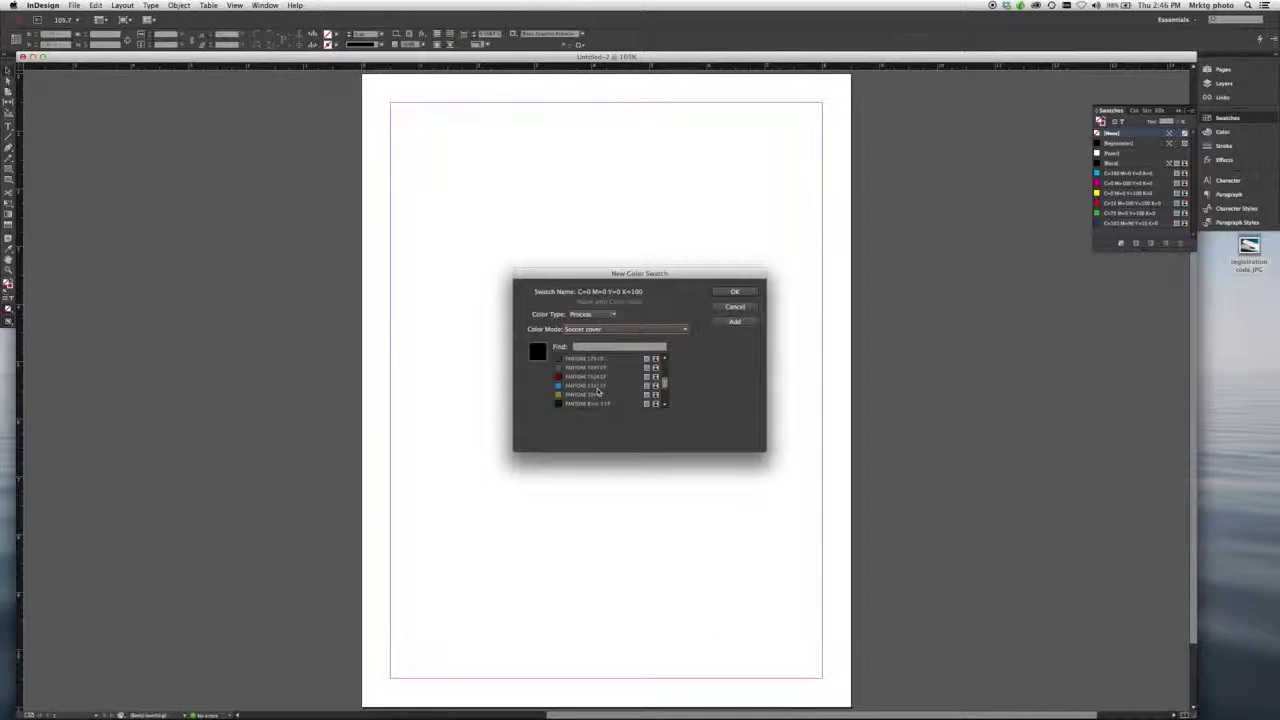
{"action": "scroll", "coordinate": [597, 391], "scroll_direction": "up", "scroll_amount": 2}
{"action": "left_click", "coordinate": [735, 307]}
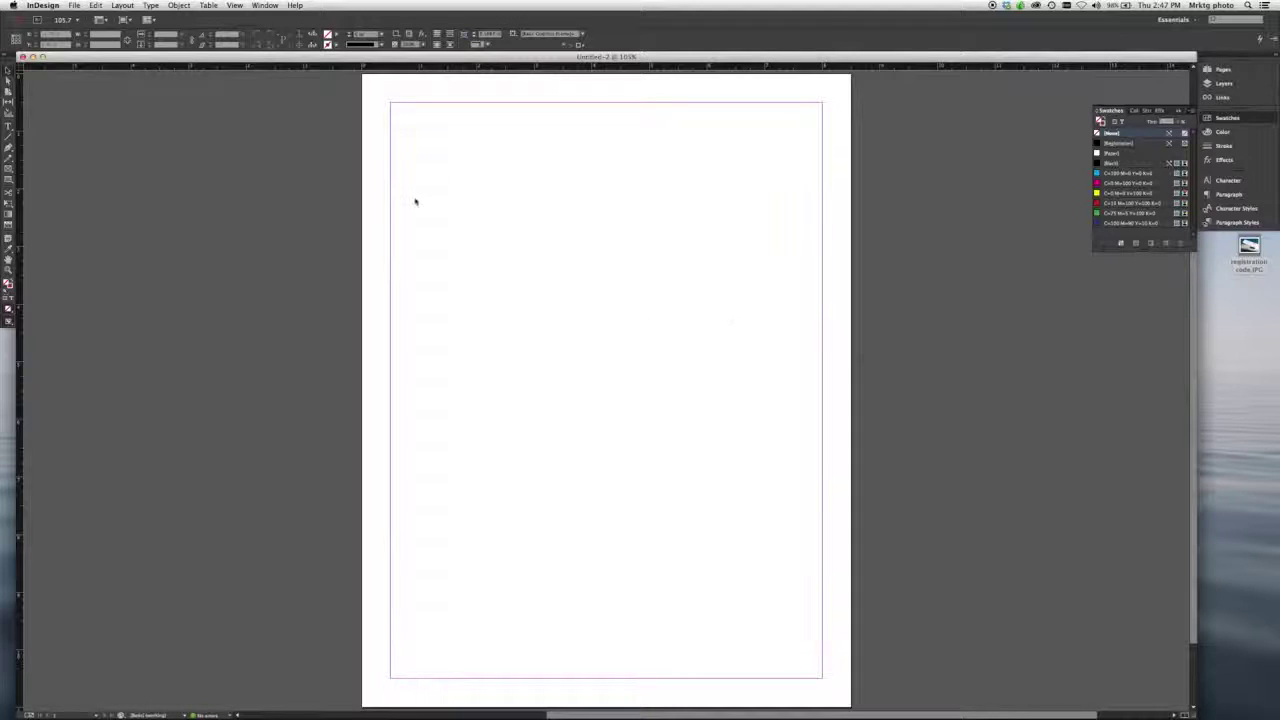
{"action": "left_click", "coordinate": [22, 57]}
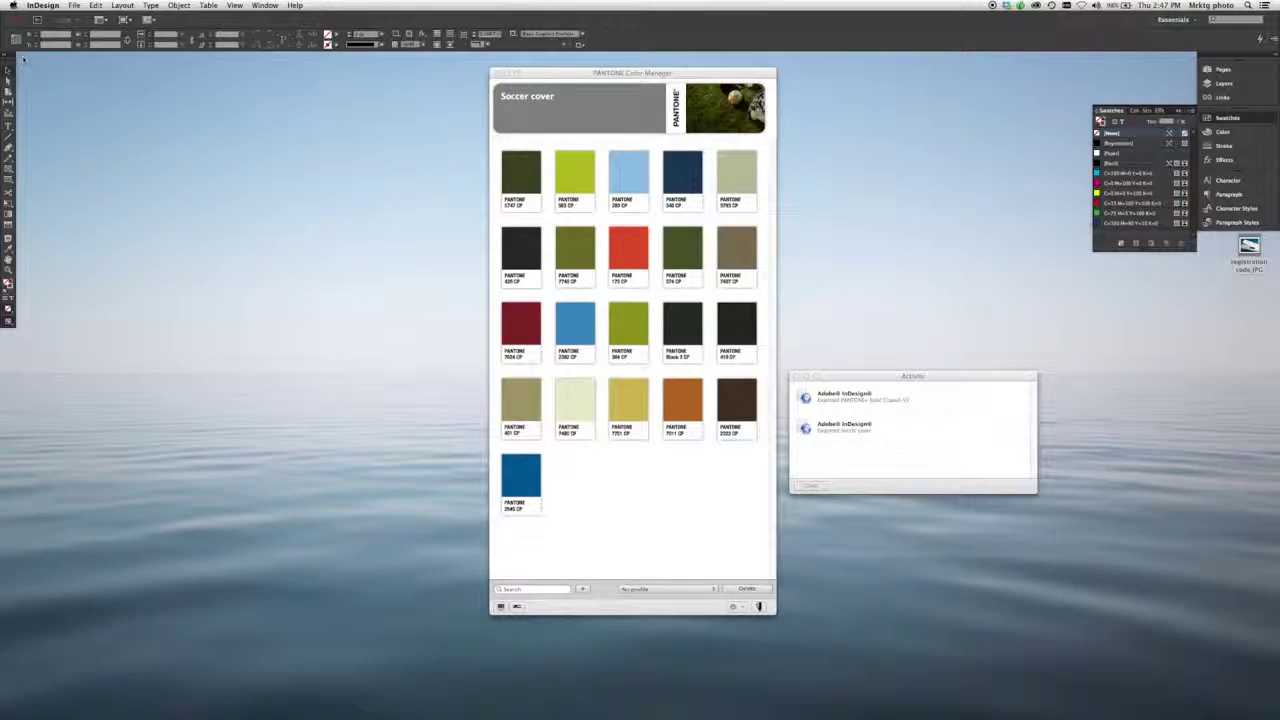
Step: Switch back to PANTONE Color Manager showing the Soccer cover palette
{"action": "left_click", "coordinate": [681, 502]}
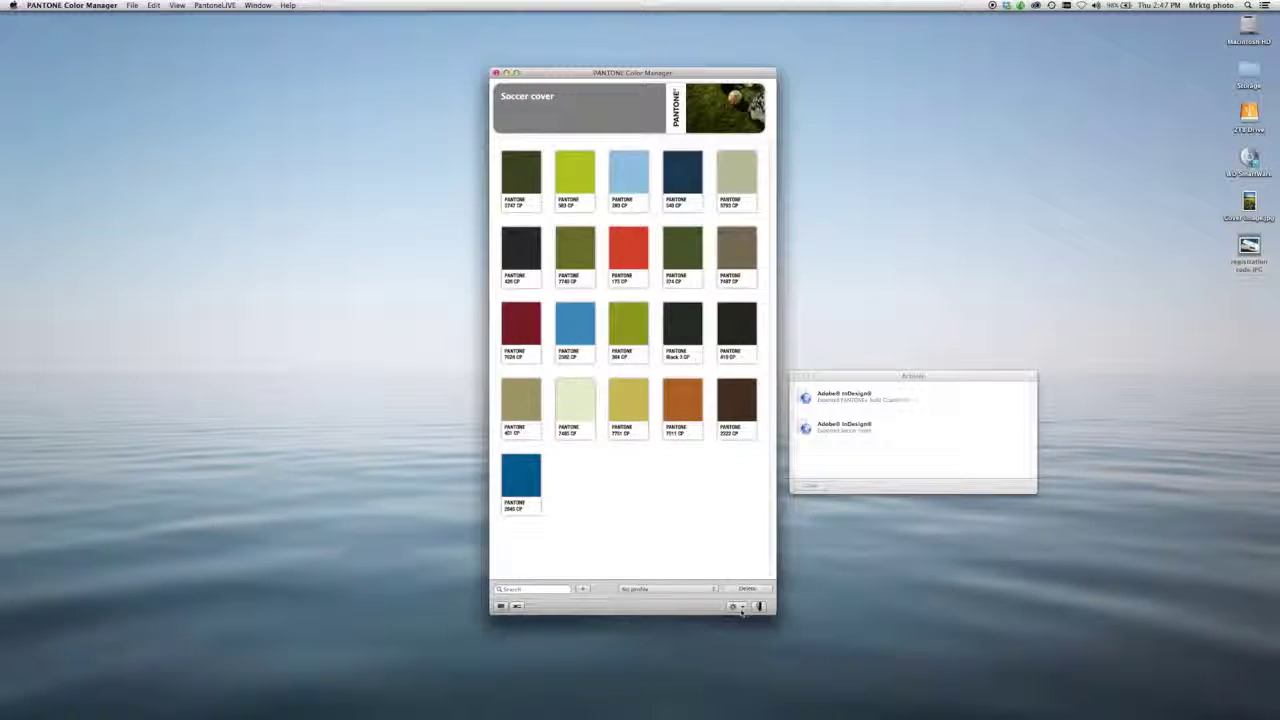